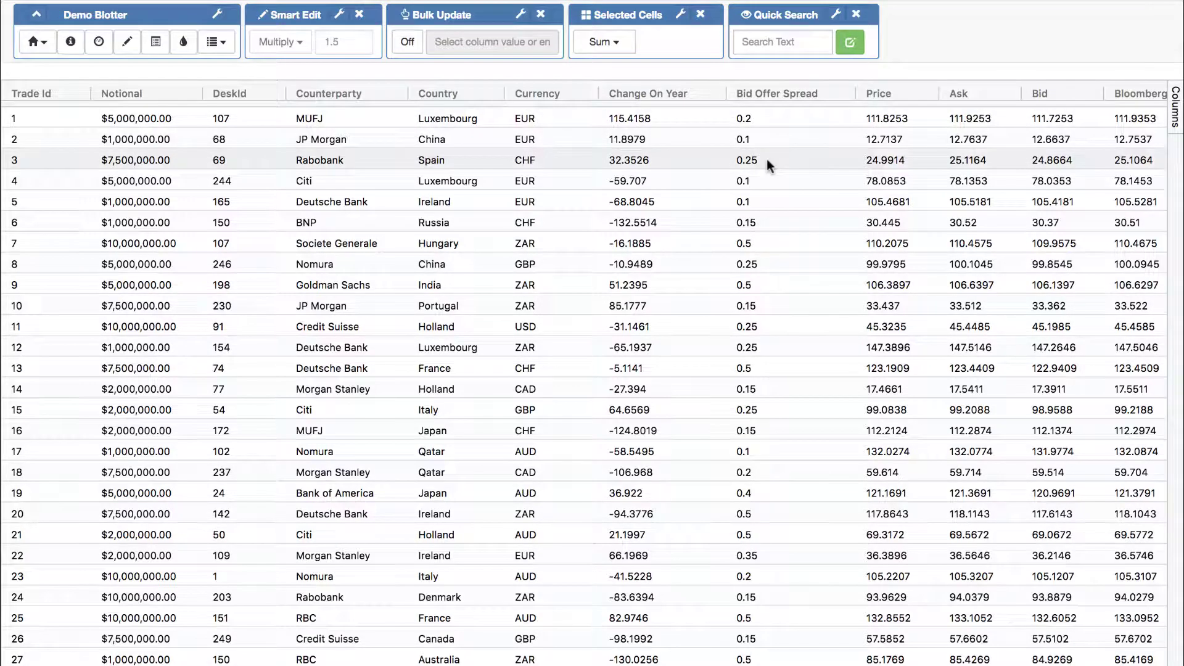
Use Smart Edit to add 0.5 to the Bid Offer Spread of trades 3 to 19.
{"action": "left_click_drag", "start_coordinate": [767, 158], "coordinate": [772, 486]}
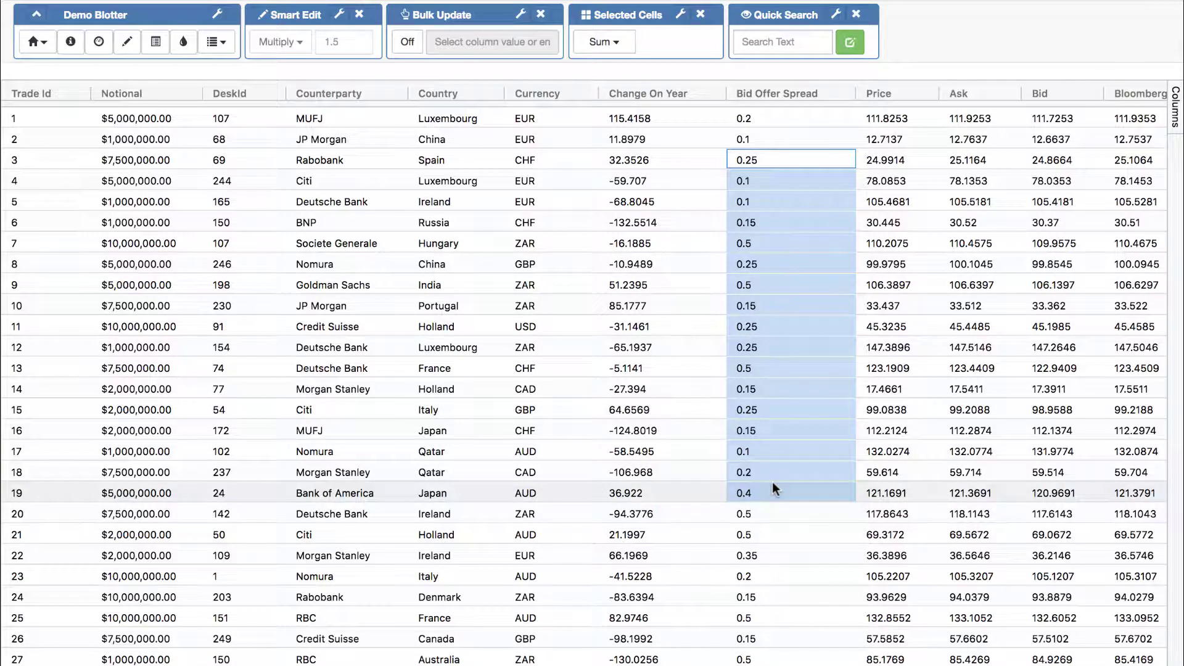
{"action": "left_click", "coordinate": [292, 55]}
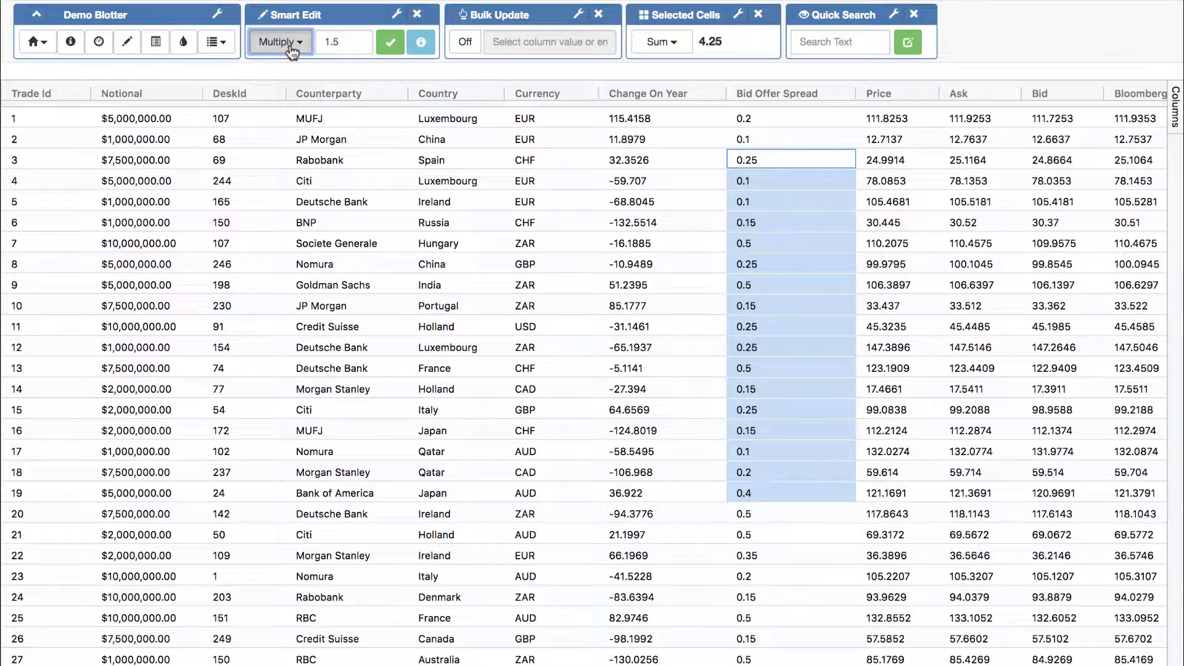
{"action": "left_click", "coordinate": [288, 71]}
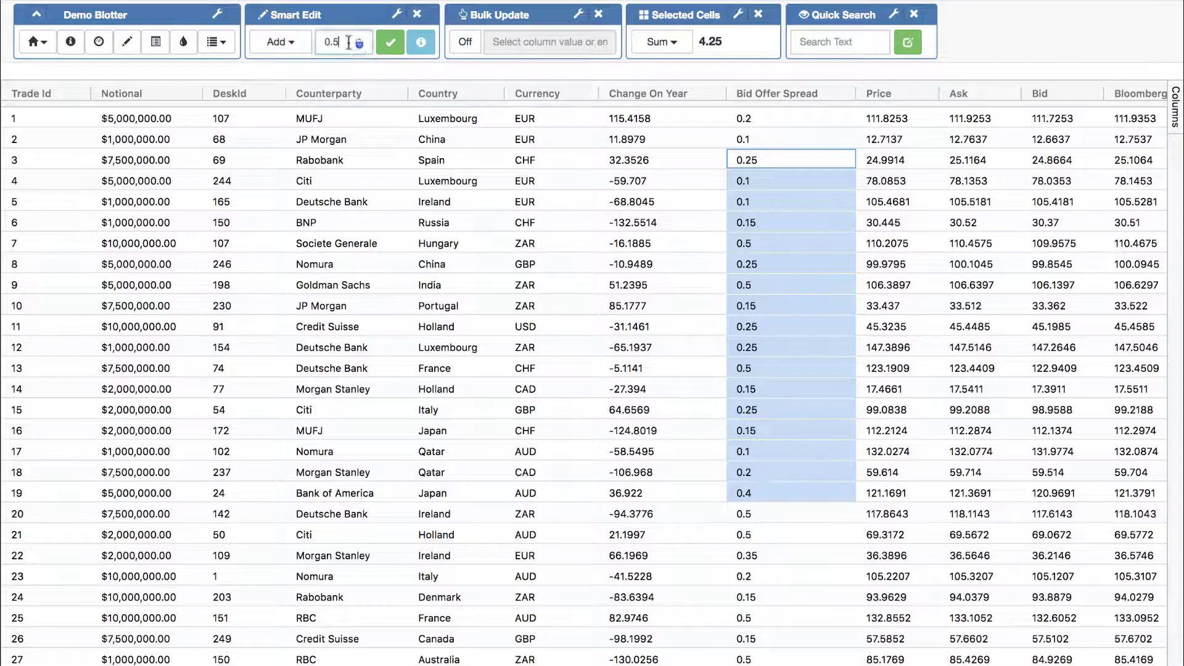
{"action": "left_click", "coordinate": [360, 46]}
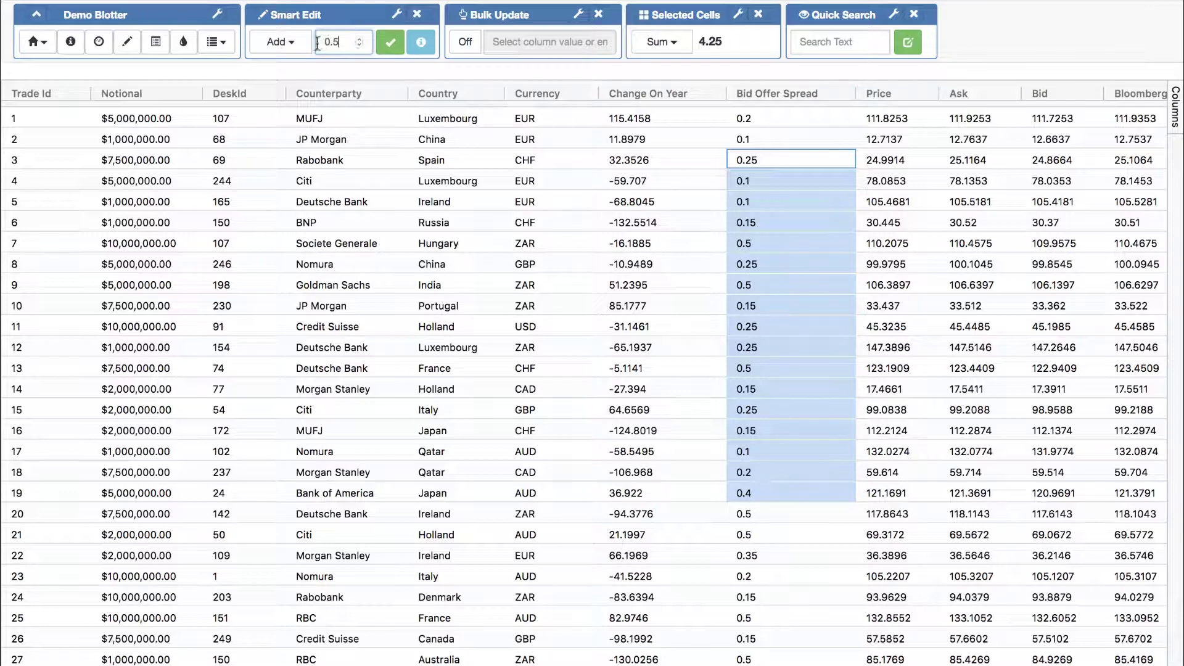
{"action": "left_click", "coordinate": [398, 52]}
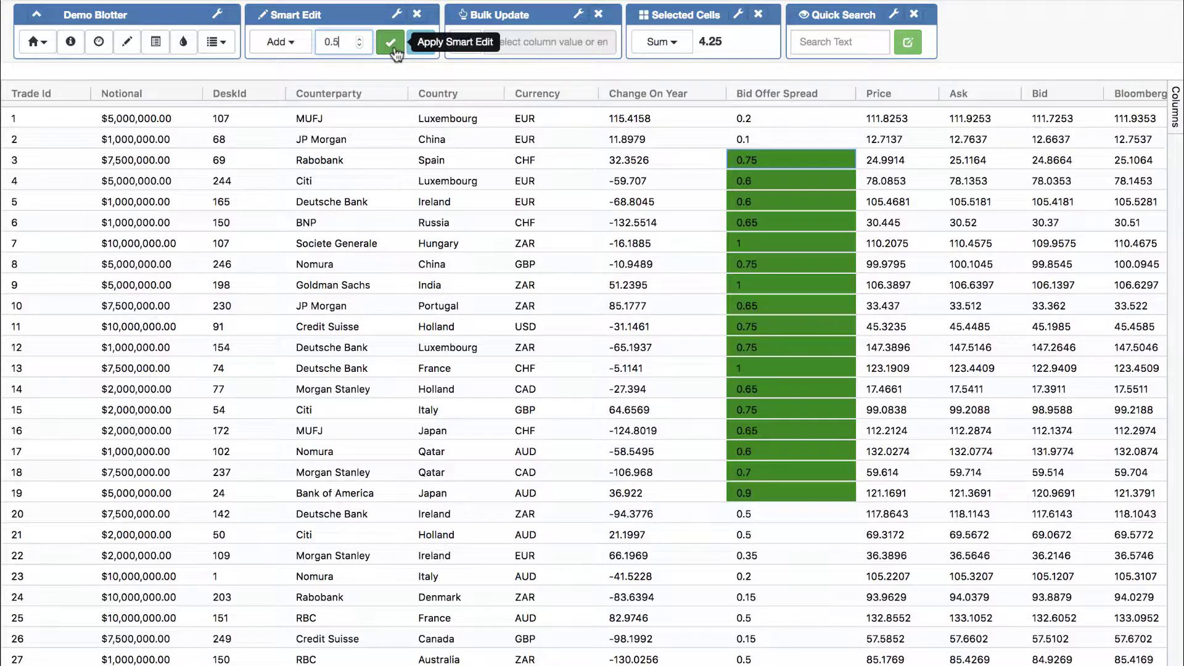
Multiply the Bid Offer Spread of trades 5 to 18 by 2 with Smart Edit, previewing the results before applying.
{"action": "left_click_drag", "start_coordinate": [744, 201], "coordinate": [779, 474]}
{"action": "left_click", "coordinate": [290, 42]}
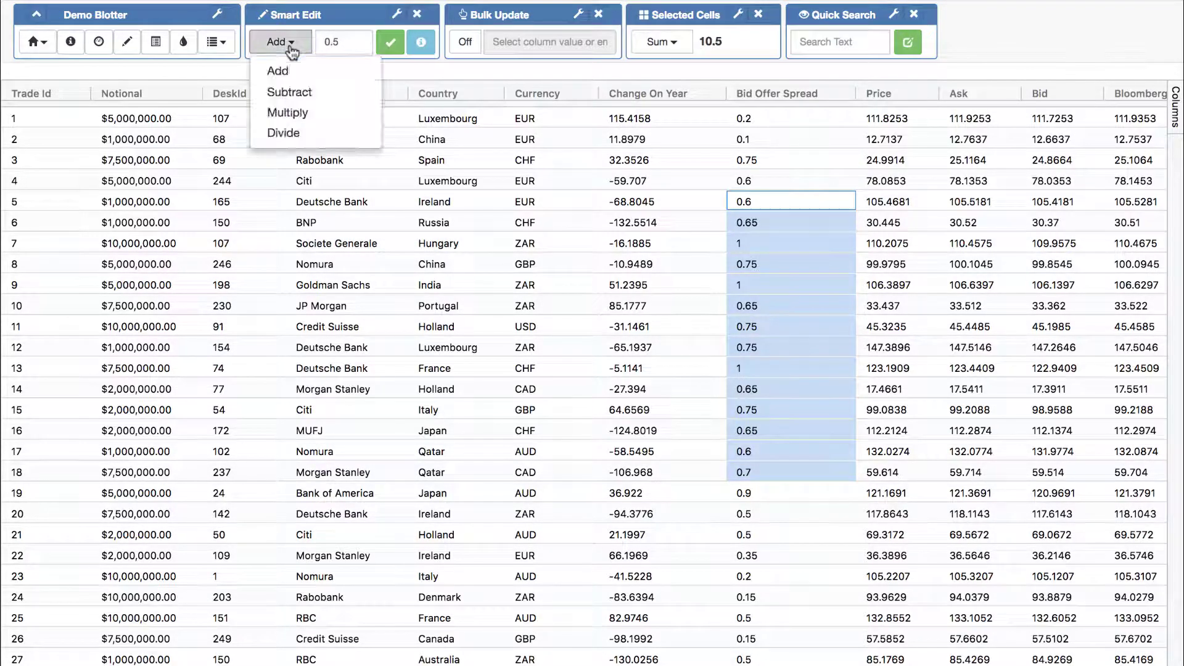
{"action": "left_click", "coordinate": [361, 112]}
{"action": "left_click", "coordinate": [348, 42]}
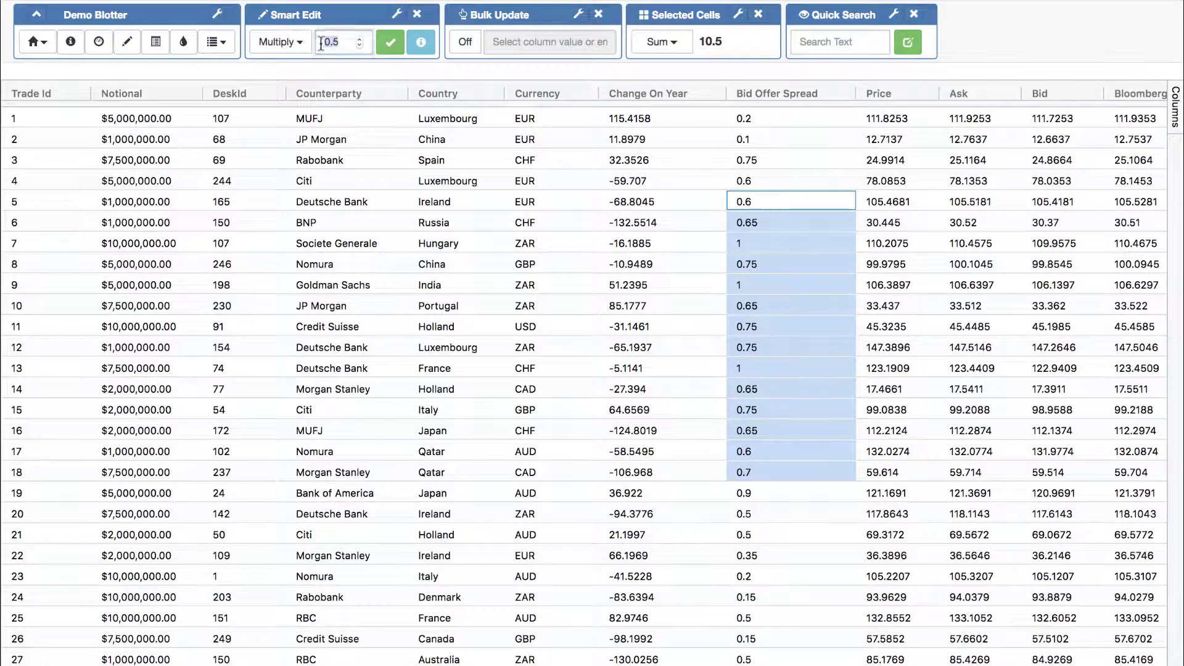
{"action": "key", "text": "BackSpace"}
{"action": "key", "text": "BackSpace"}
{"action": "key", "text": "BackSpace"}
{"action": "type", "text": "2"}
{"action": "left_click", "coordinate": [422, 49]}
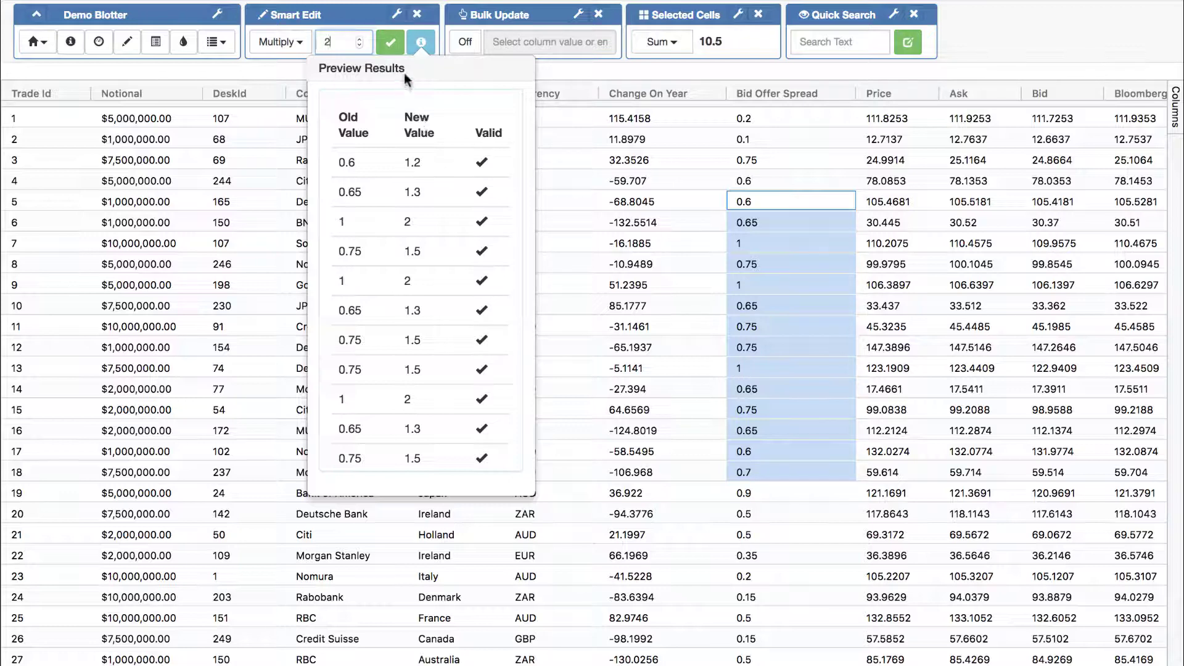
{"action": "left_click", "coordinate": [390, 44]}
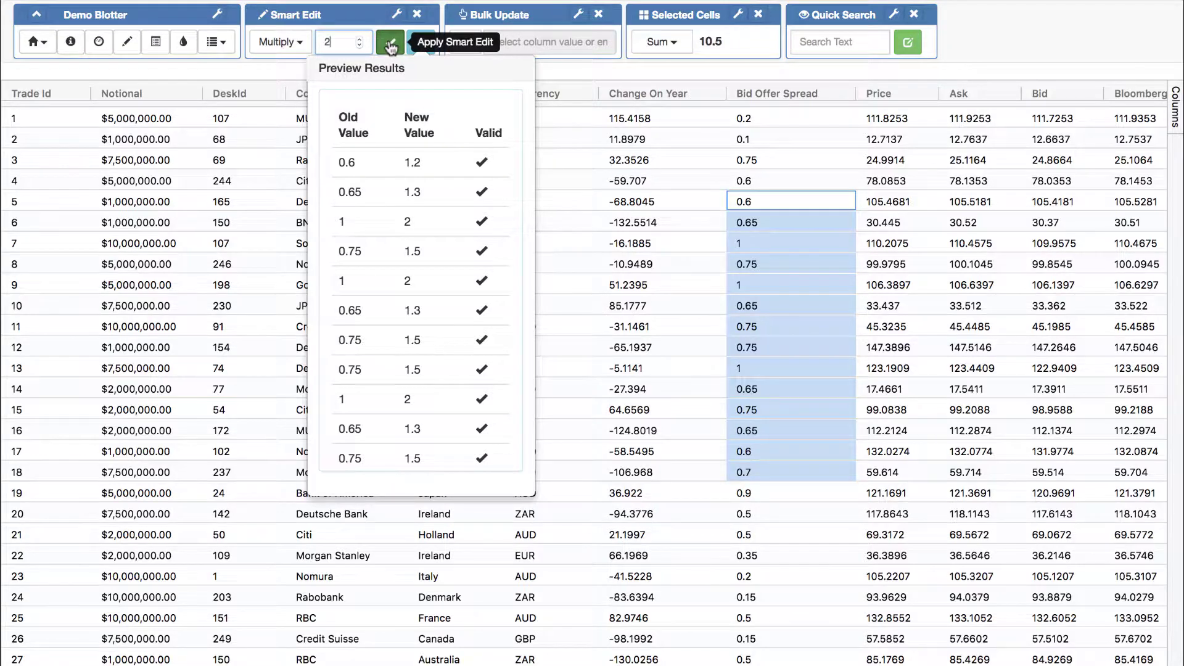
{"action": "left_click", "coordinate": [639, 404]}
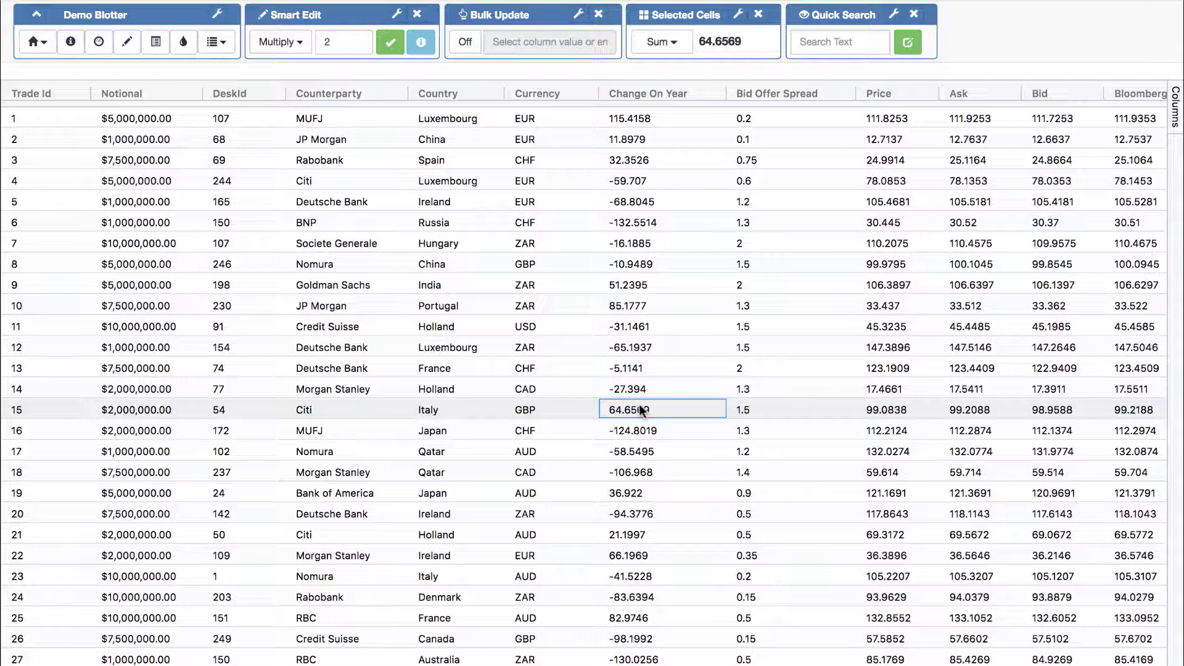
Turn on Bulk Update and set the Bid Offer Spread of trades 4 to 19 to the new value 1.
{"action": "left_click", "coordinate": [462, 45]}
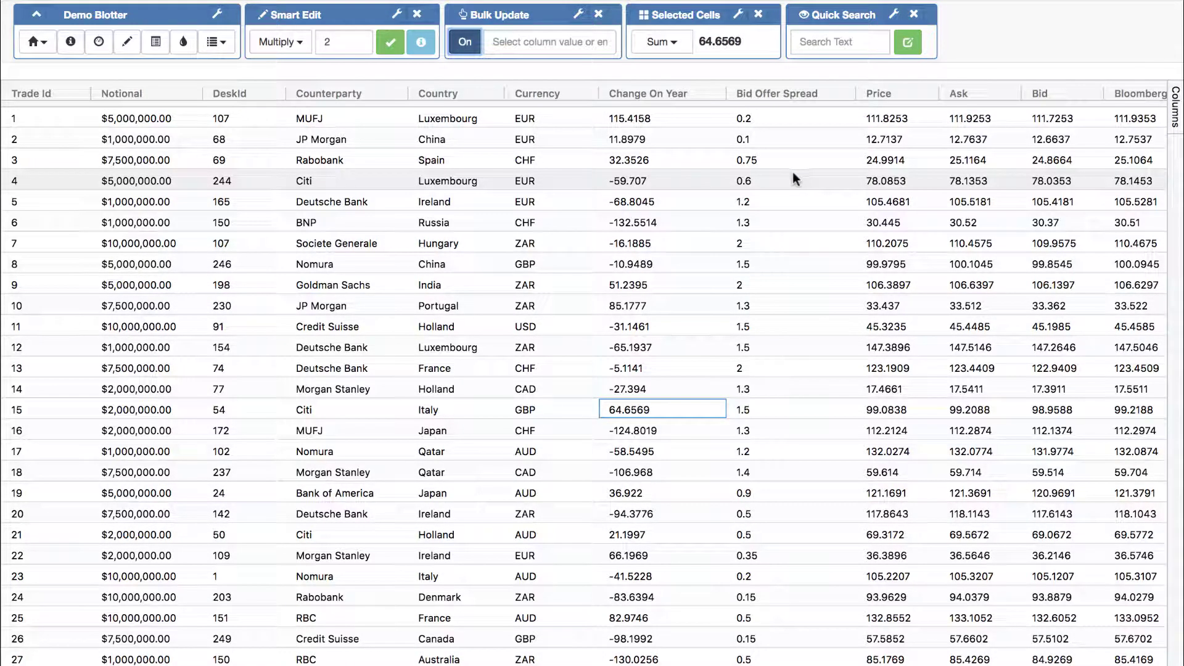
{"action": "left_click_drag", "start_coordinate": [794, 173], "coordinate": [822, 487]}
{"action": "left_click", "coordinate": [536, 41]}
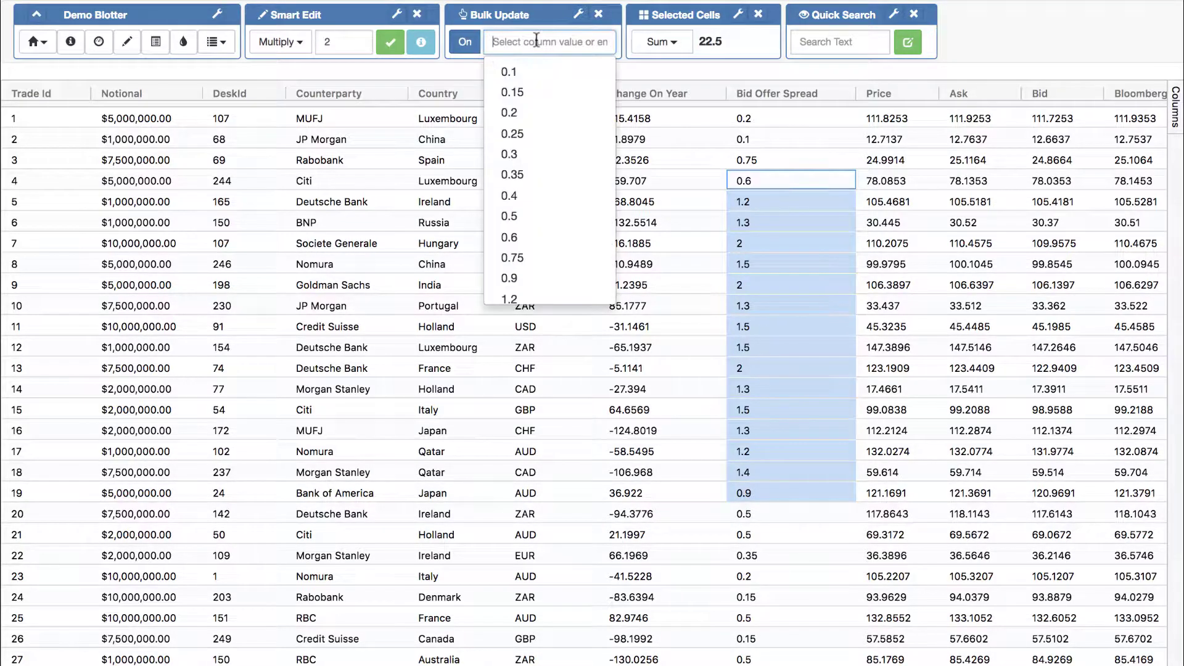
{"action": "scroll", "coordinate": [518, 182], "scroll_direction": "down", "scroll_amount": 1}
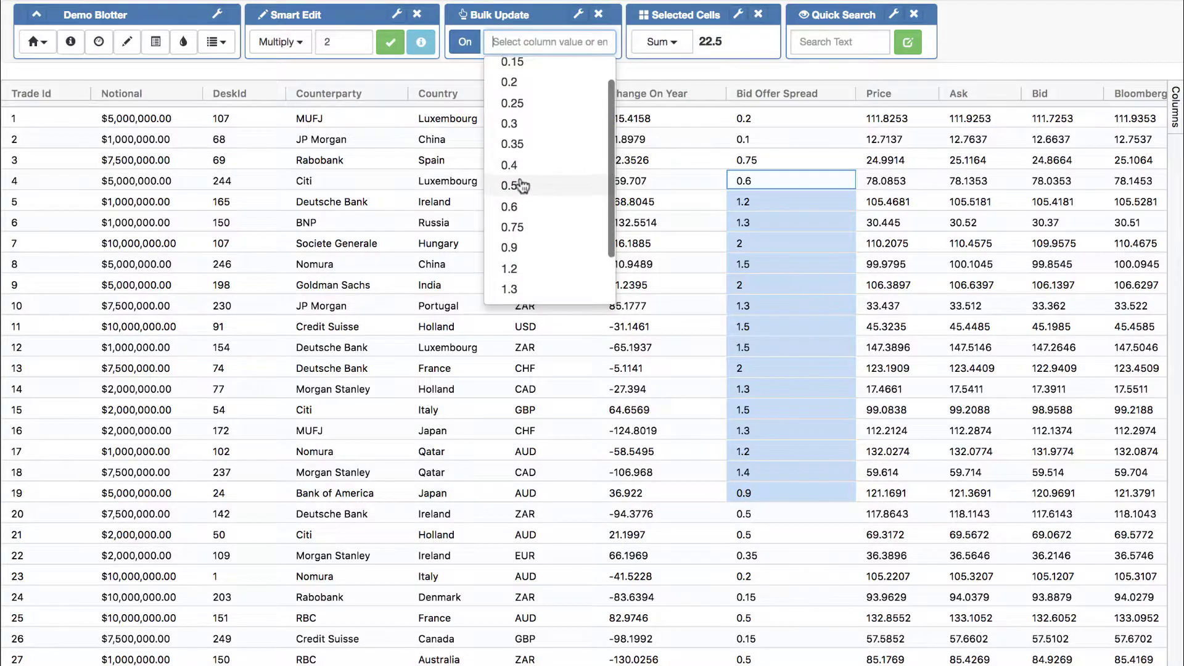
{"action": "scroll", "coordinate": [518, 182], "scroll_direction": "up", "scroll_amount": 1}
{"action": "type", "text": "1"}
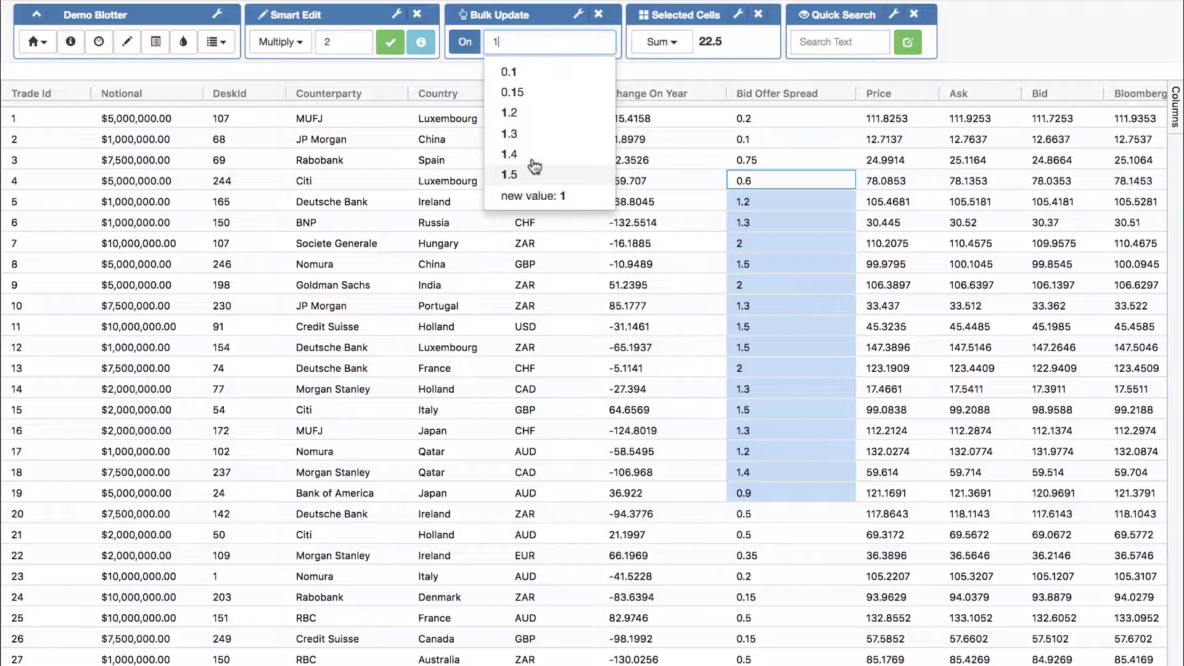
{"action": "left_click", "coordinate": [534, 193]}
{"action": "left_click", "coordinate": [660, 48]}
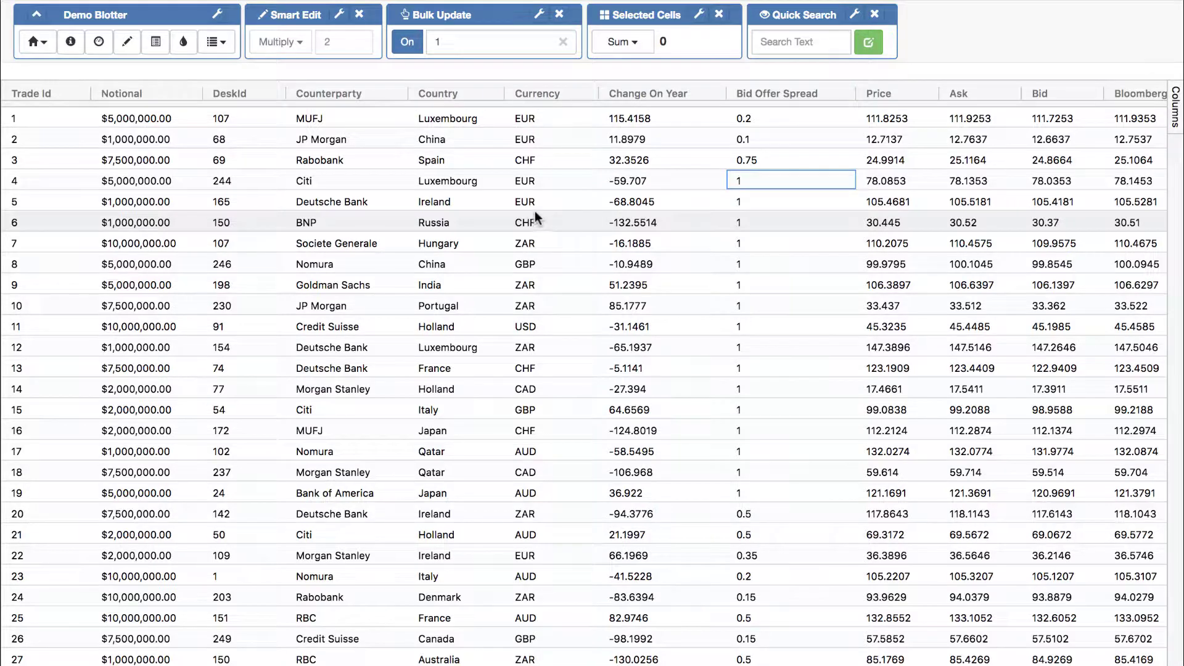
Bulk update the Country of trades 2 to 15 to the existing column value France.
{"action": "left_click", "coordinate": [453, 140]}
{"action": "left_click_drag", "start_coordinate": [453, 139], "coordinate": [459, 404]}
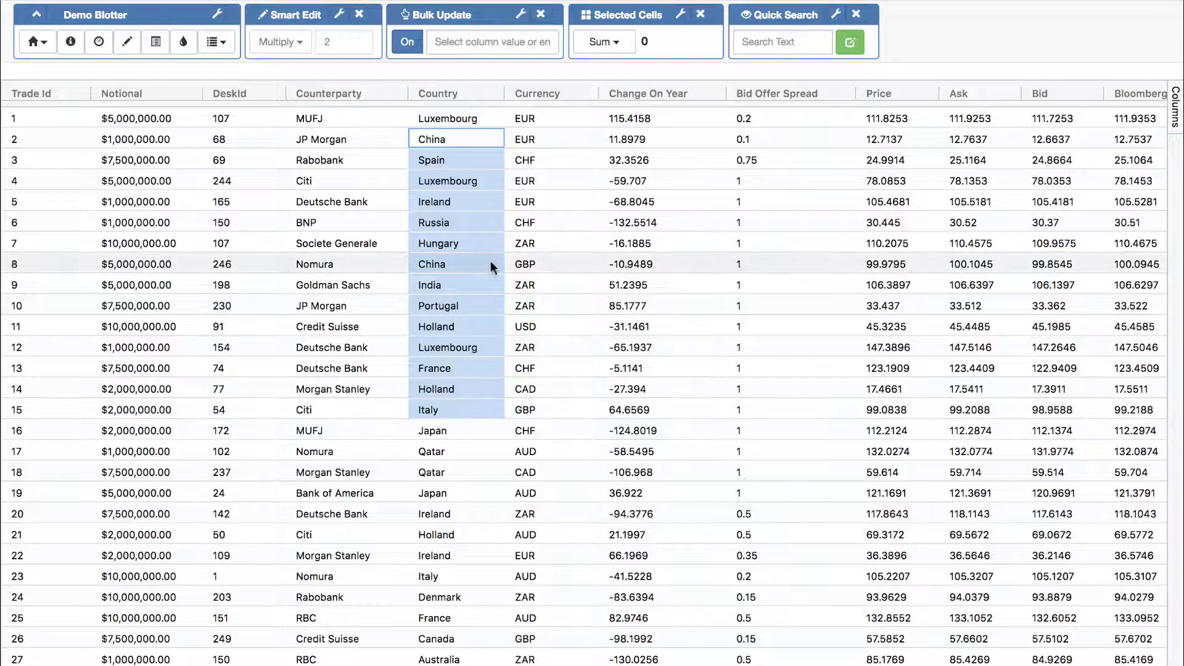
{"action": "left_click", "coordinate": [496, 42]}
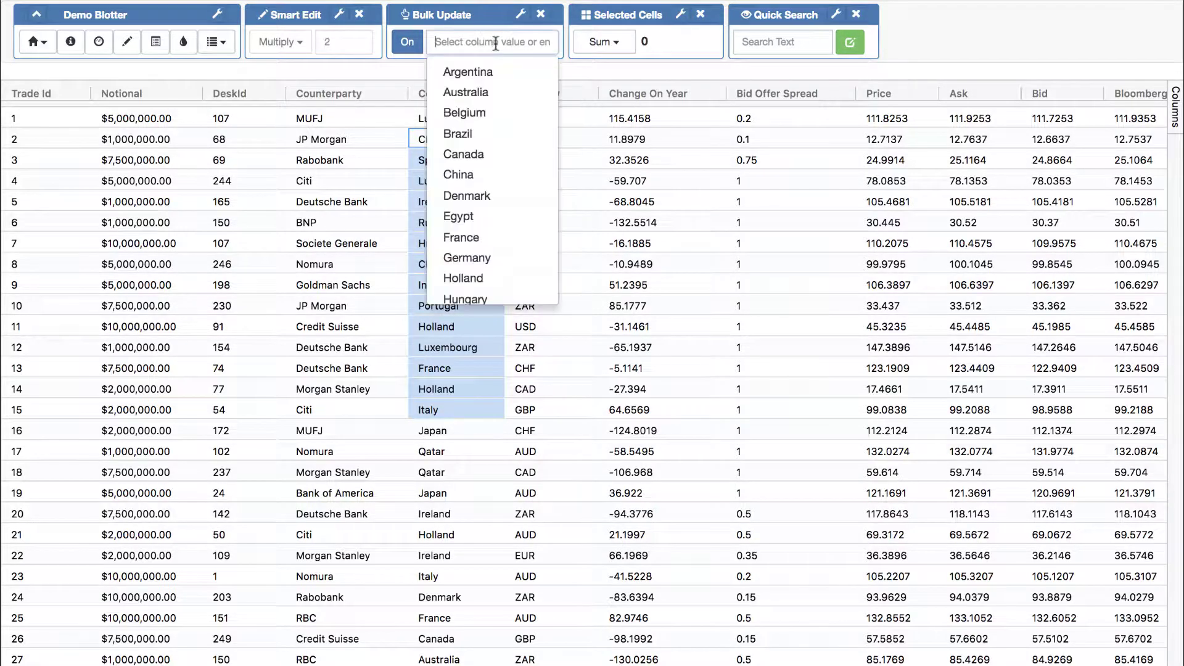
{"action": "left_click", "coordinate": [474, 240]}
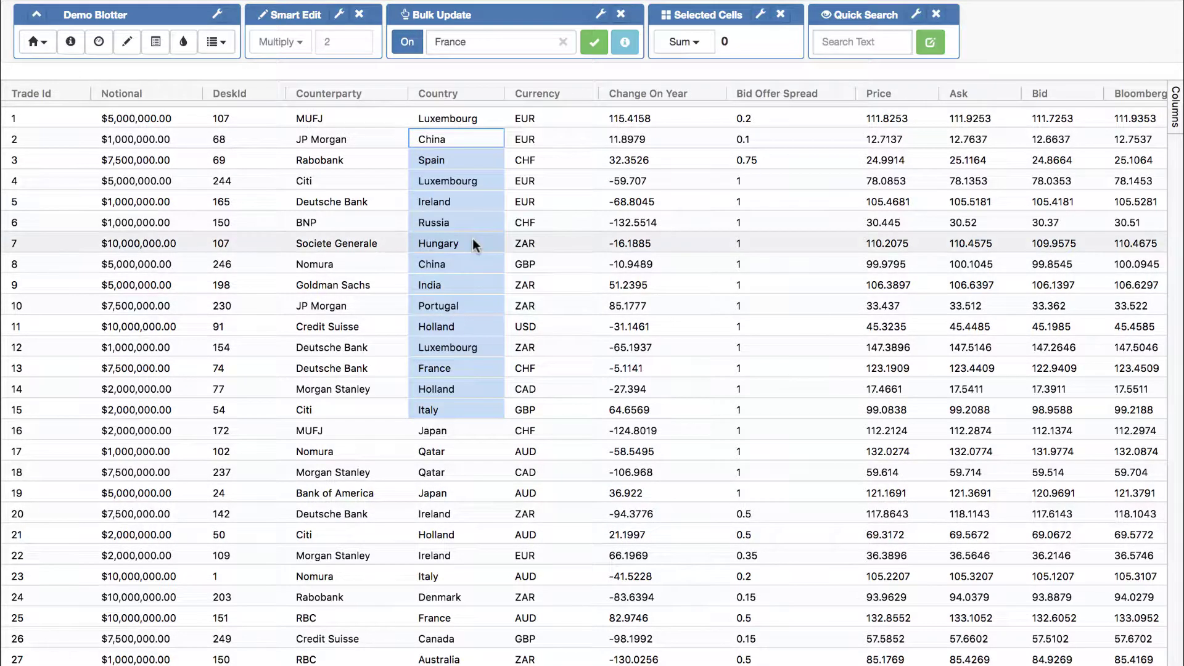
{"action": "left_click", "coordinate": [593, 42]}
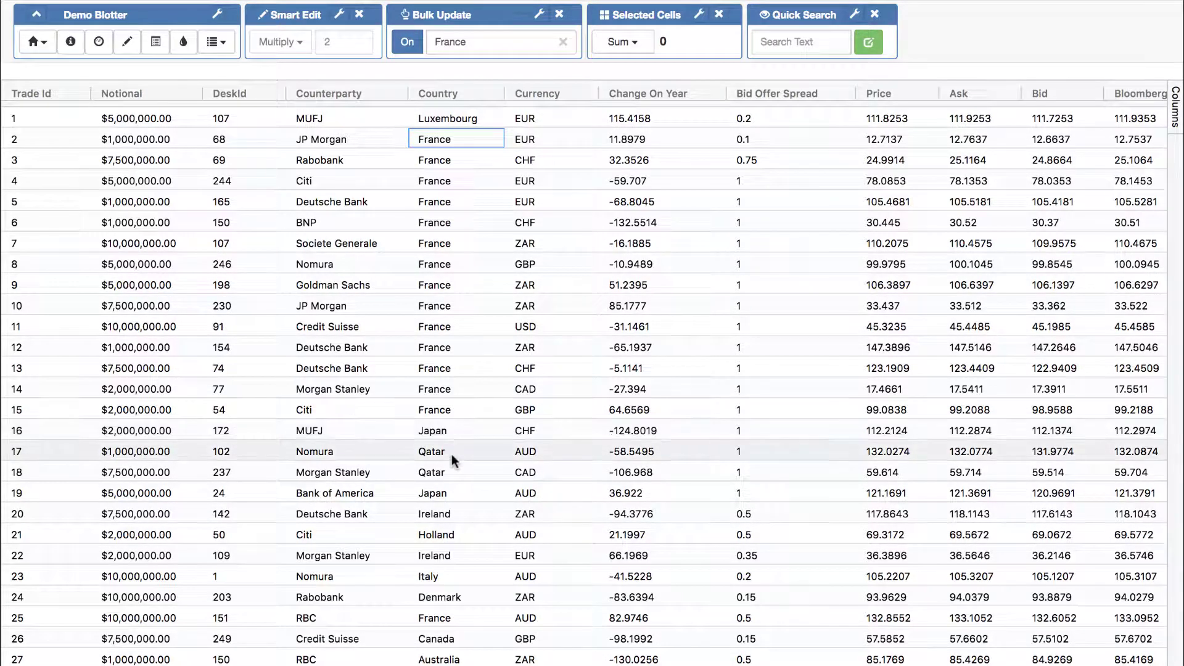
Bulk update the Country of trades 17 to 25 to the new value Turkey.
{"action": "left_click_drag", "start_coordinate": [451, 454], "coordinate": [448, 611]}
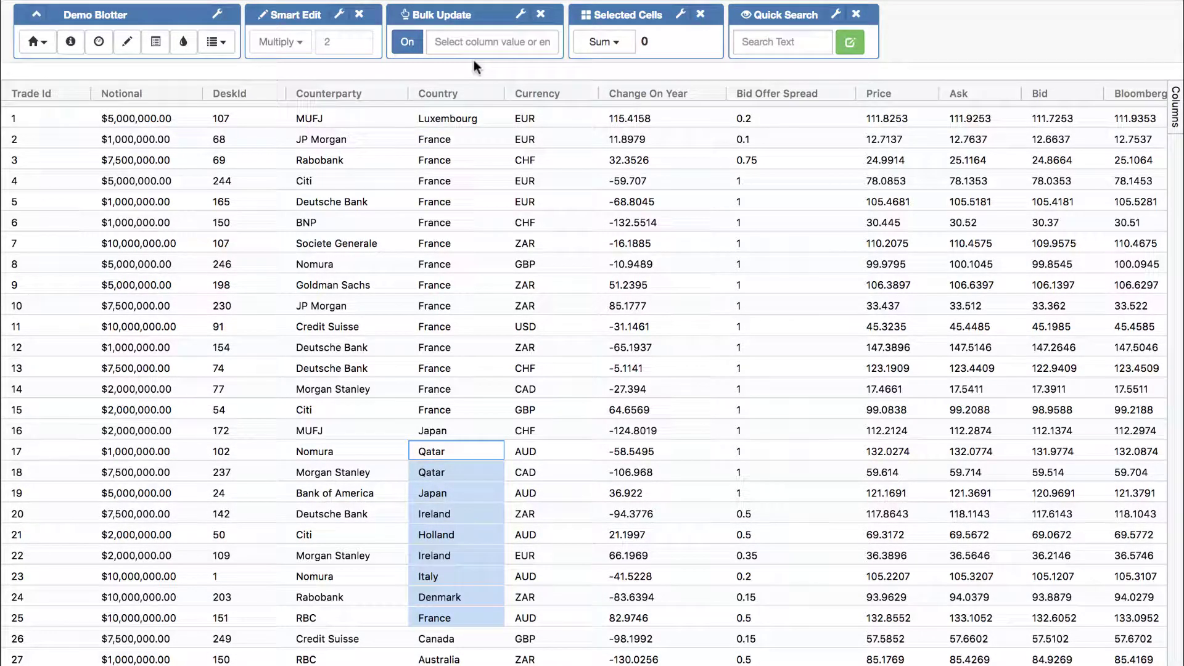
{"action": "left_click", "coordinate": [471, 38]}
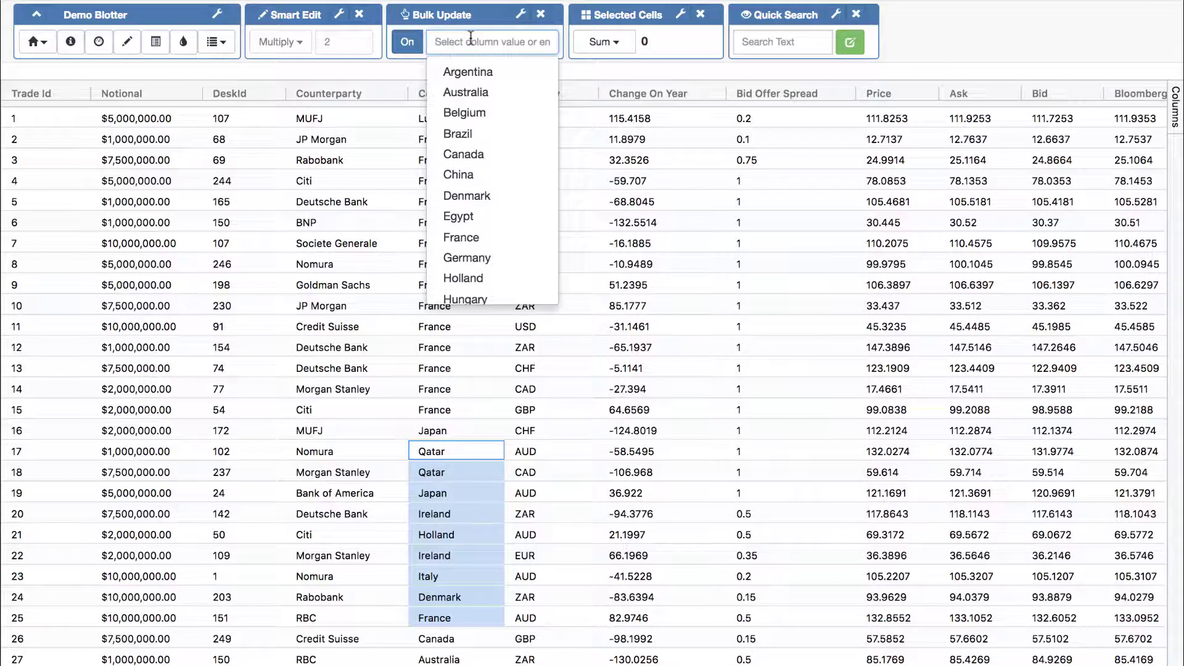
{"action": "type", "text": "Turkey"}
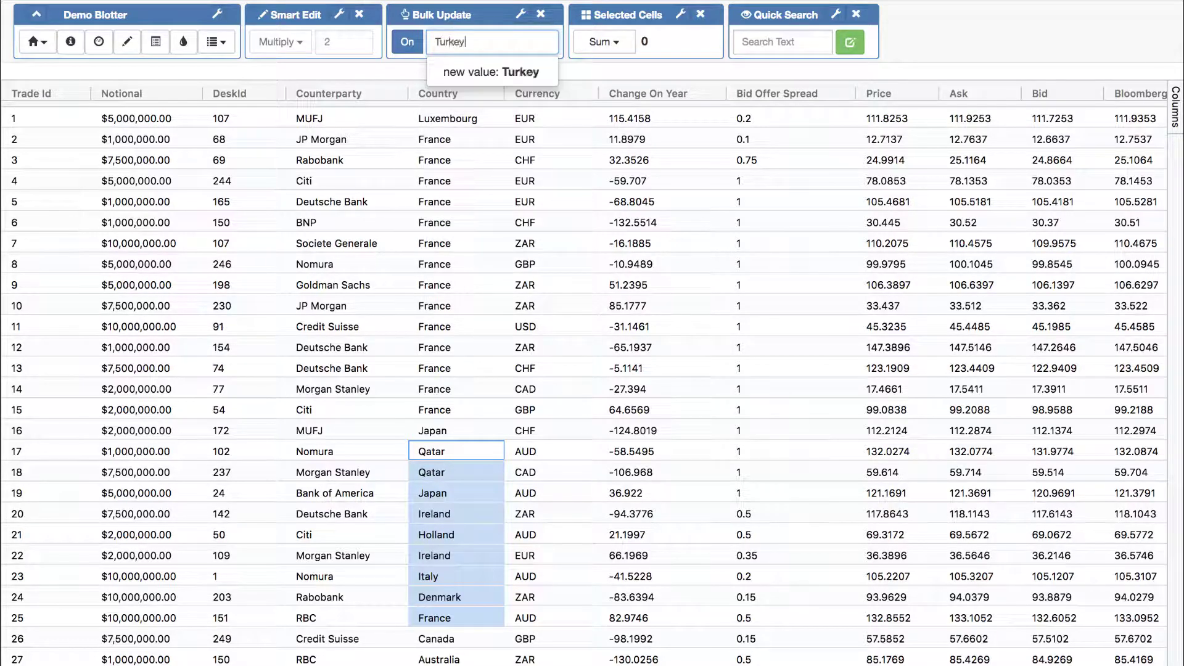
{"action": "left_click", "coordinate": [479, 68]}
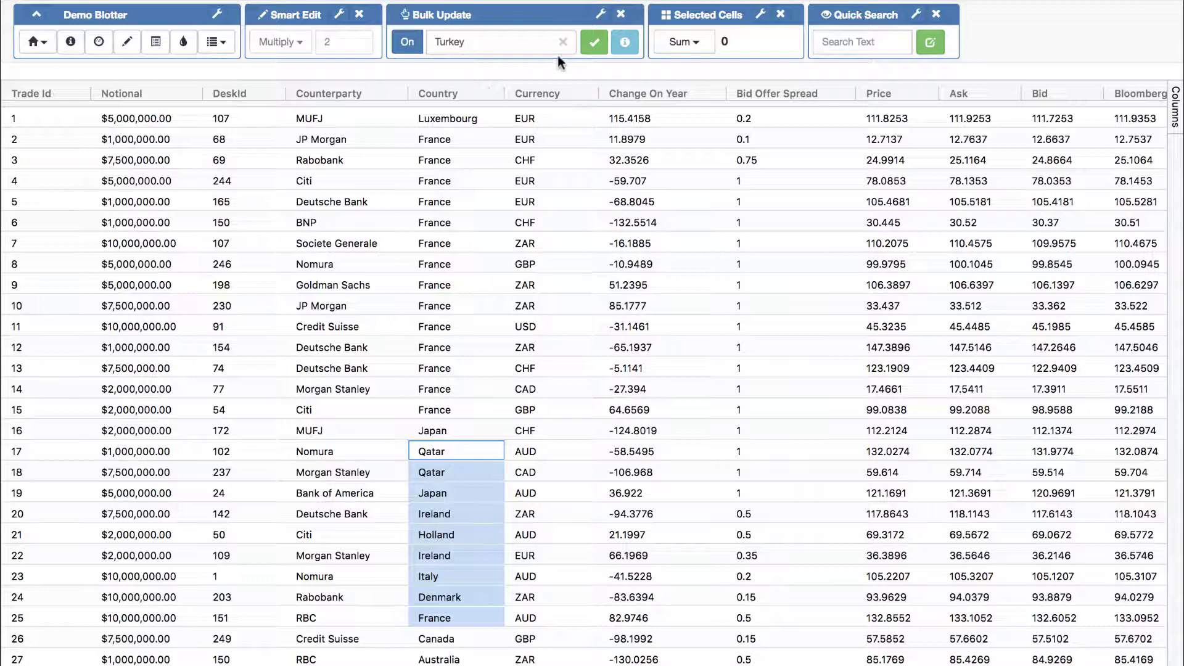
{"action": "left_click", "coordinate": [594, 43]}
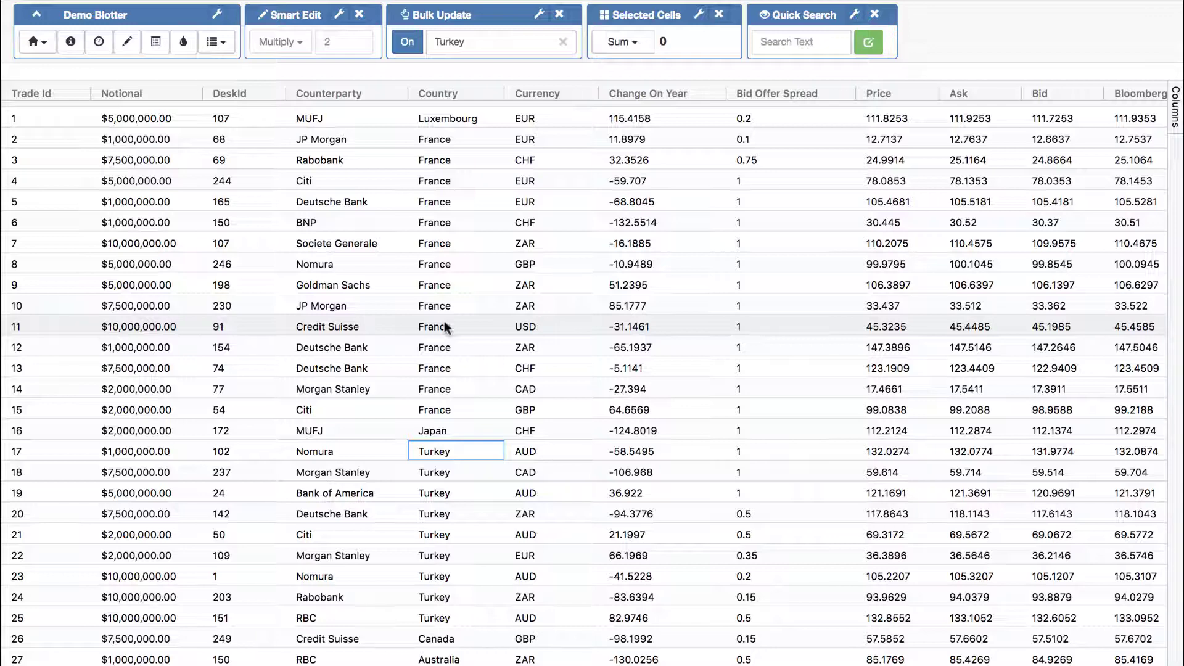
Start a new Cell Validation rule for the Notional column that shows a warning when validation fails.
{"action": "left_click", "coordinate": [39, 44]}
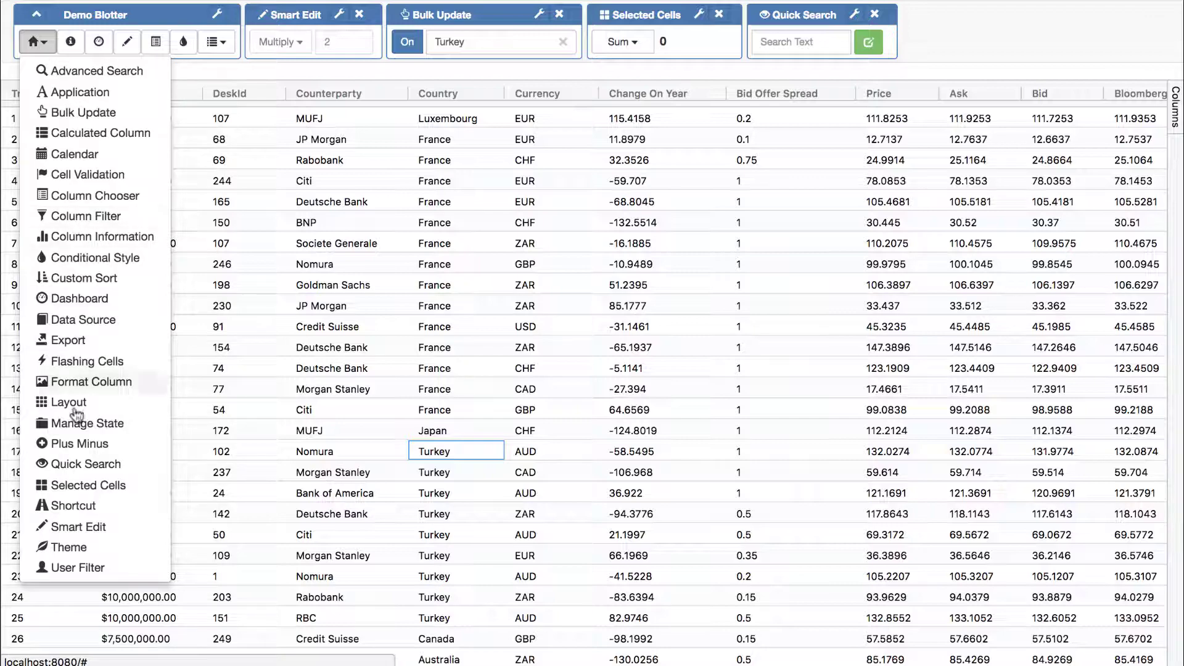
{"action": "left_click", "coordinate": [69, 174]}
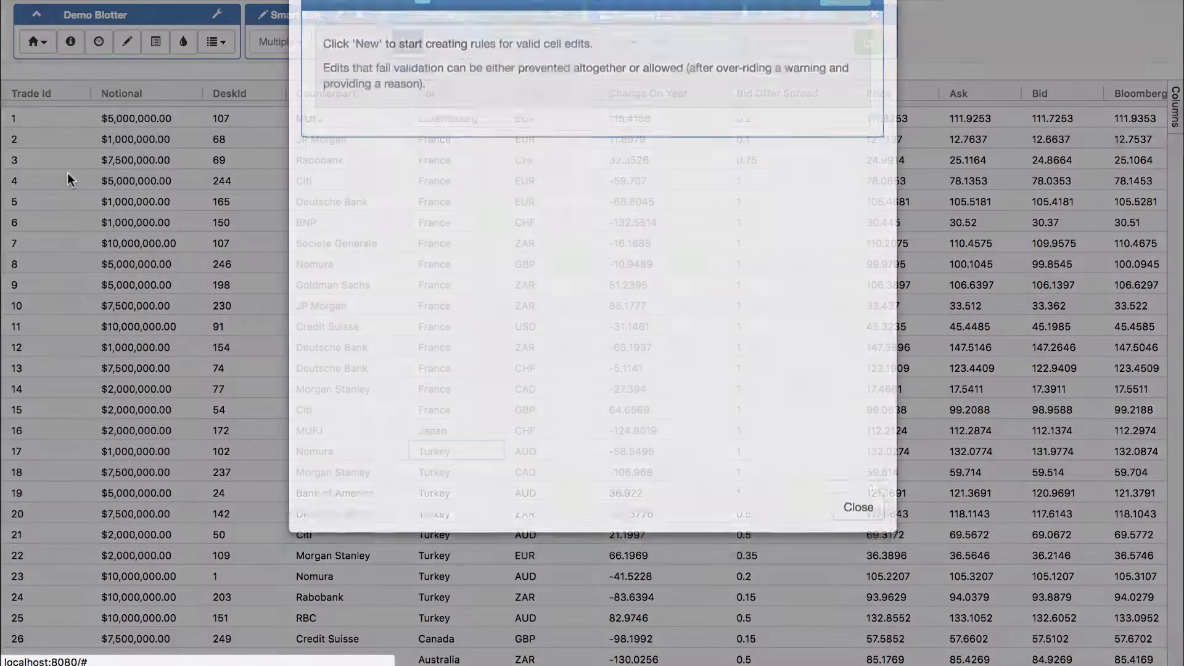
{"action": "left_click", "coordinate": [844, 57]}
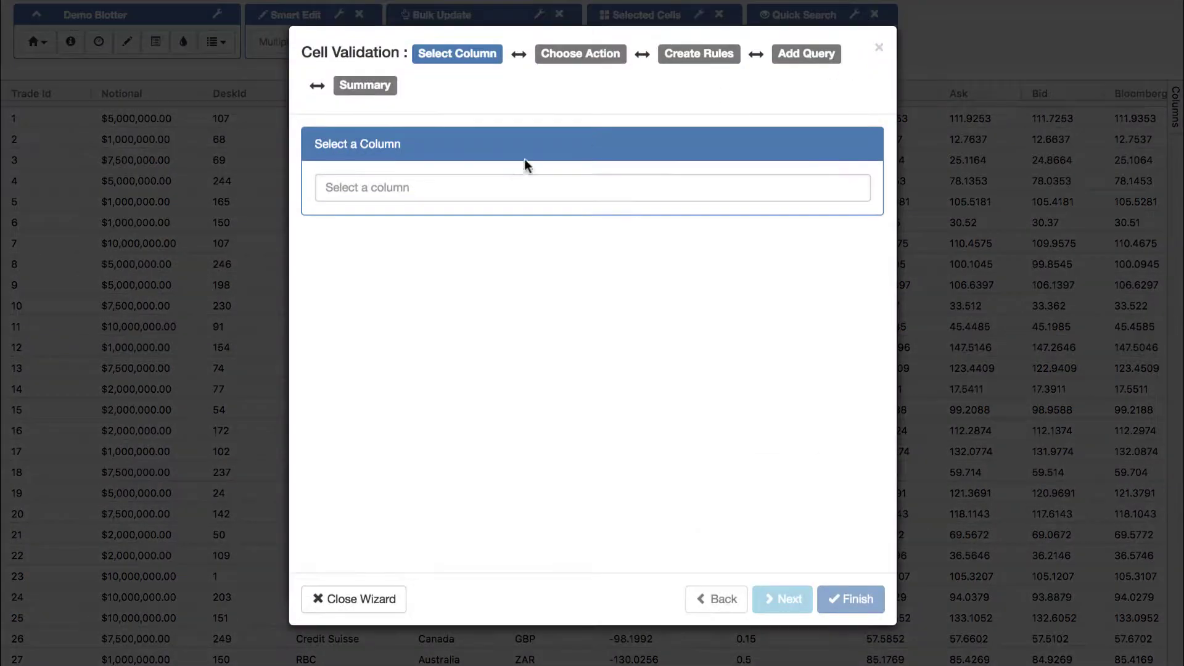
{"action": "left_click", "coordinate": [488, 186]}
{"action": "scroll", "coordinate": [410, 318], "scroll_direction": "down", "scroll_amount": 5}
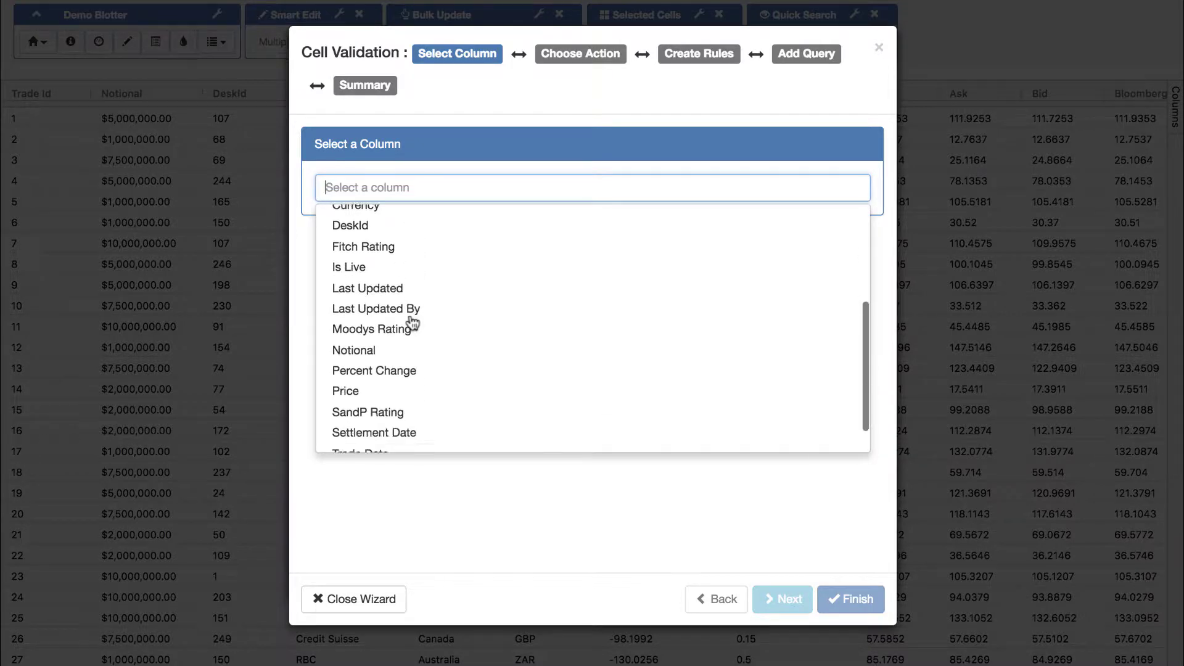
{"action": "left_click", "coordinate": [395, 320]}
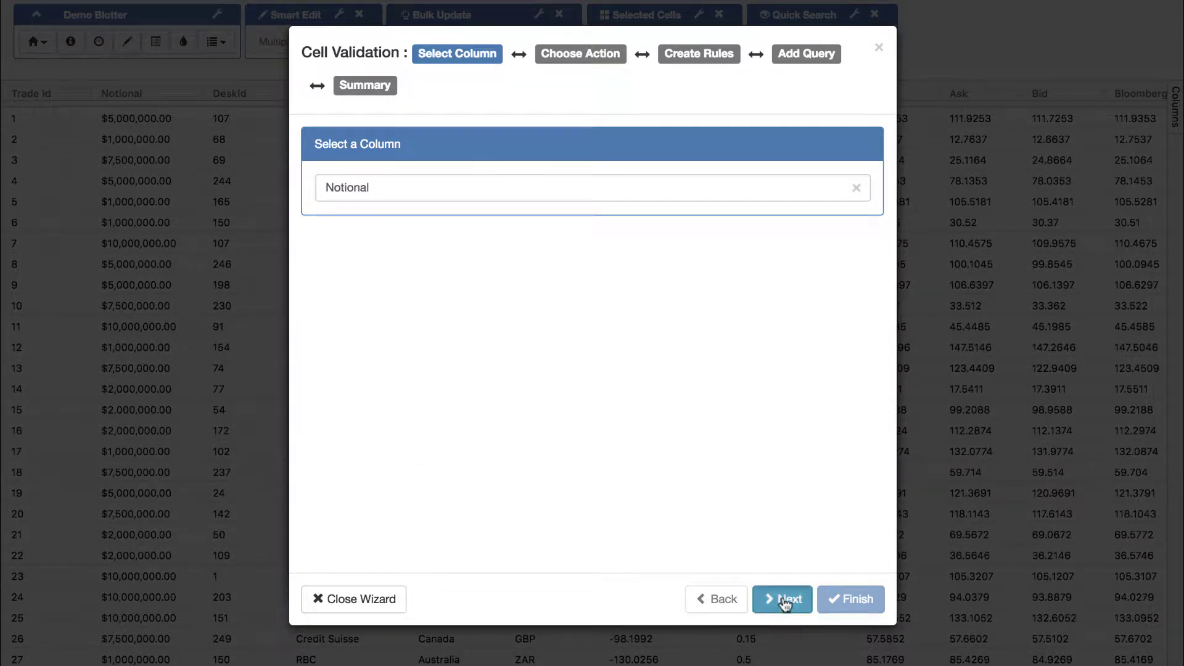
{"action": "left_click", "coordinate": [782, 597]}
{"action": "left_click", "coordinate": [383, 310]}
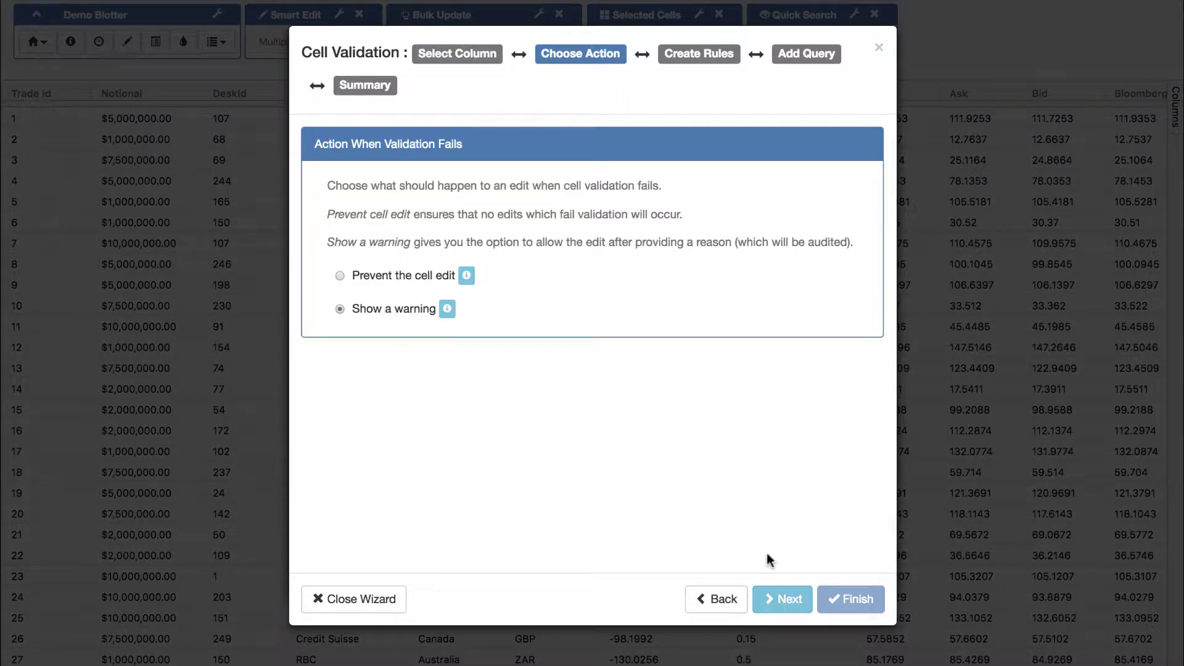
{"action": "left_click", "coordinate": [774, 612]}
Disallow Notional edits where the new value is Greater Than 15000000, and finish the rule without a query.
{"action": "left_click", "coordinate": [419, 269]}
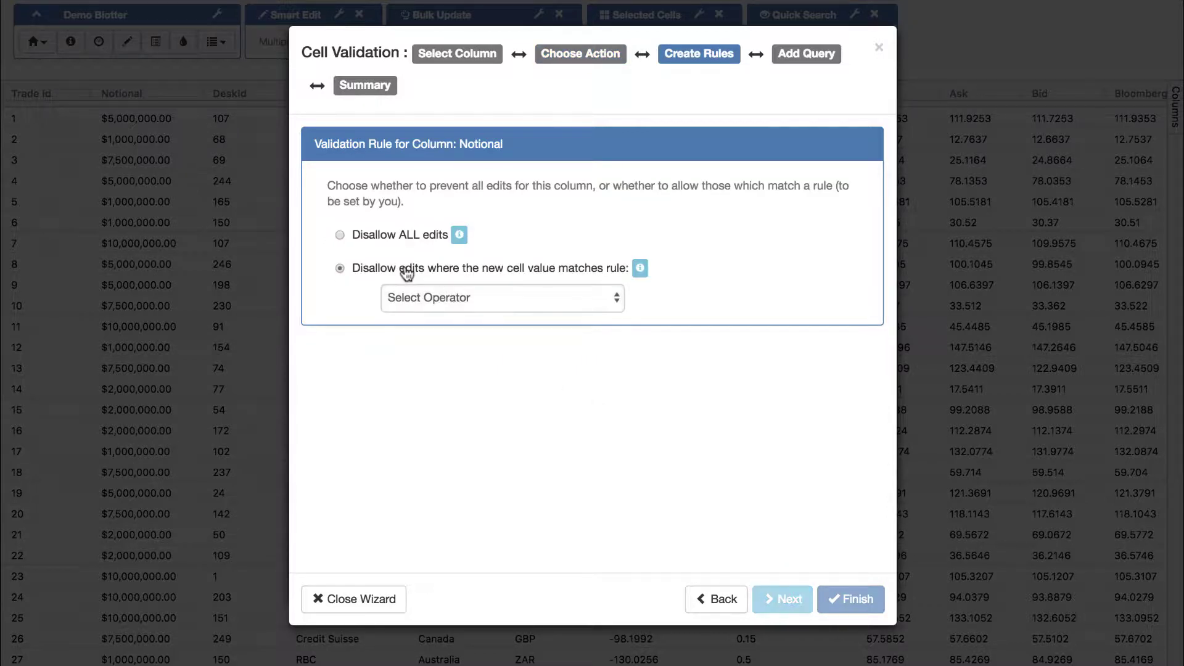
{"action": "left_click", "coordinate": [417, 309]}
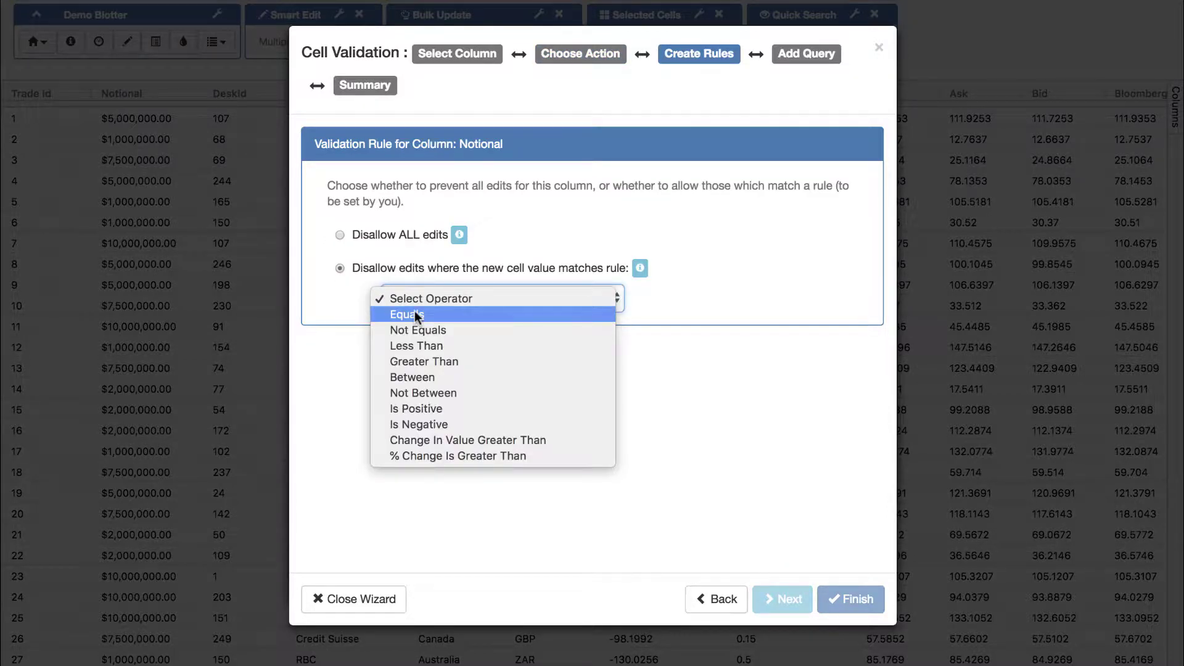
{"action": "left_click", "coordinate": [424, 362]}
{"action": "left_click", "coordinate": [692, 298]}
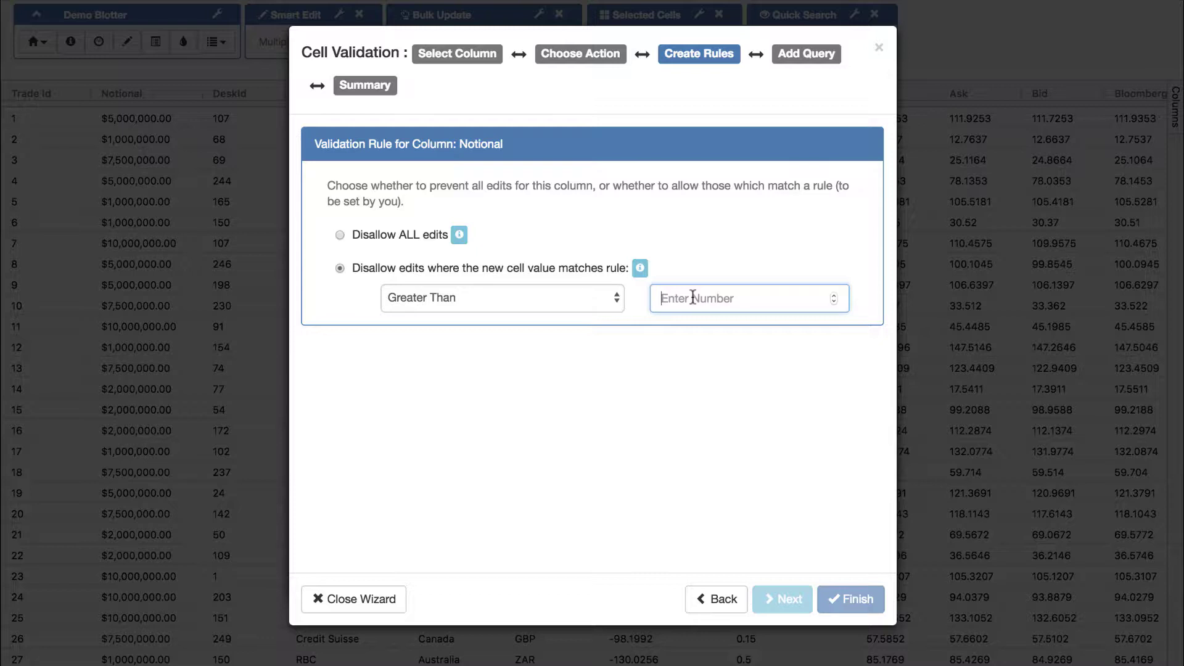
{"action": "type", "text": "15"}
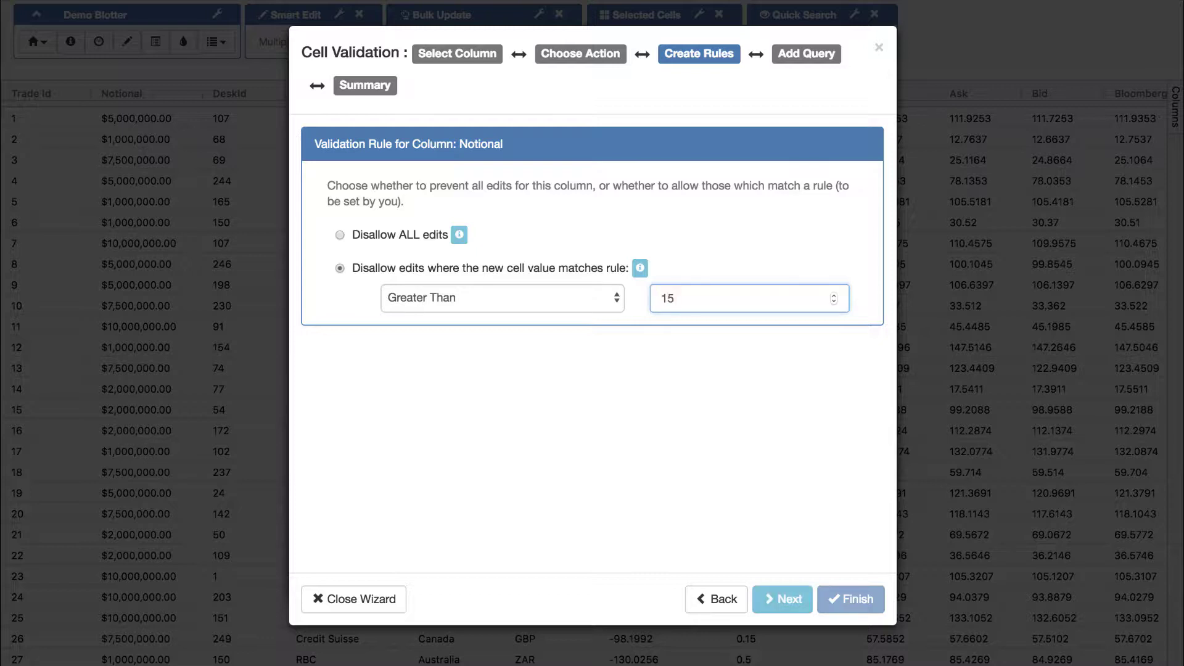
{"action": "type", "text": "000000"}
{"action": "left_click", "coordinate": [782, 598]}
{"action": "left_click", "coordinate": [840, 600]}
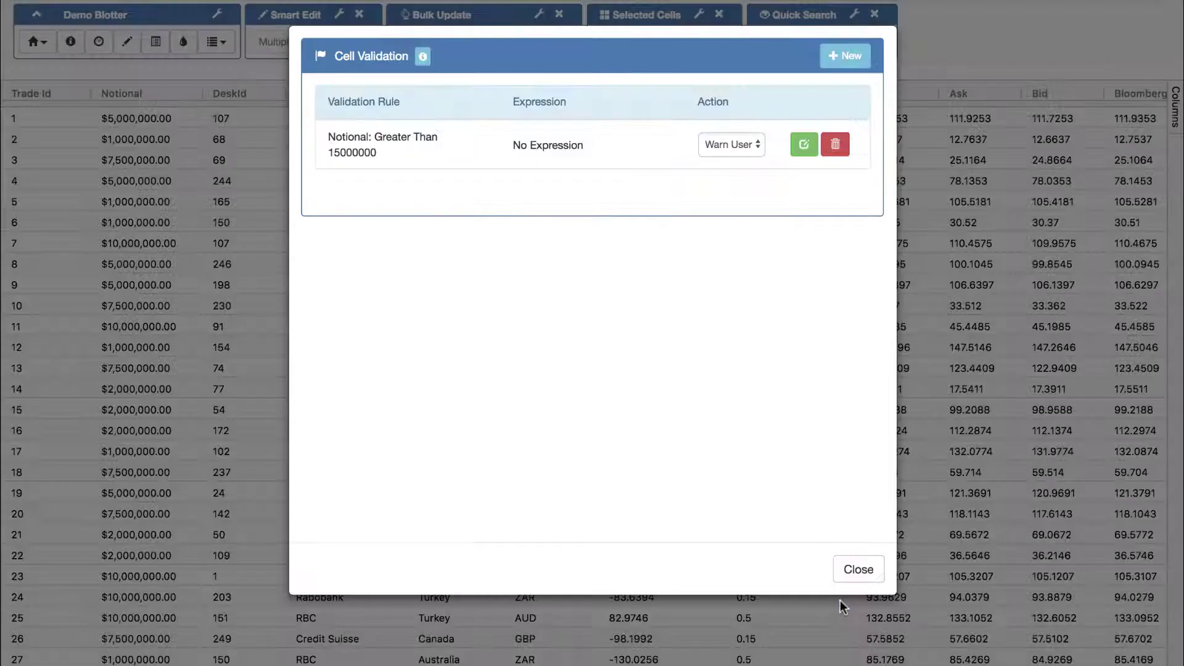
Close the Cell Validation rules, try to set trade 6's Notional to 16000000, and cancel the edit.
{"action": "left_click", "coordinate": [870, 579]}
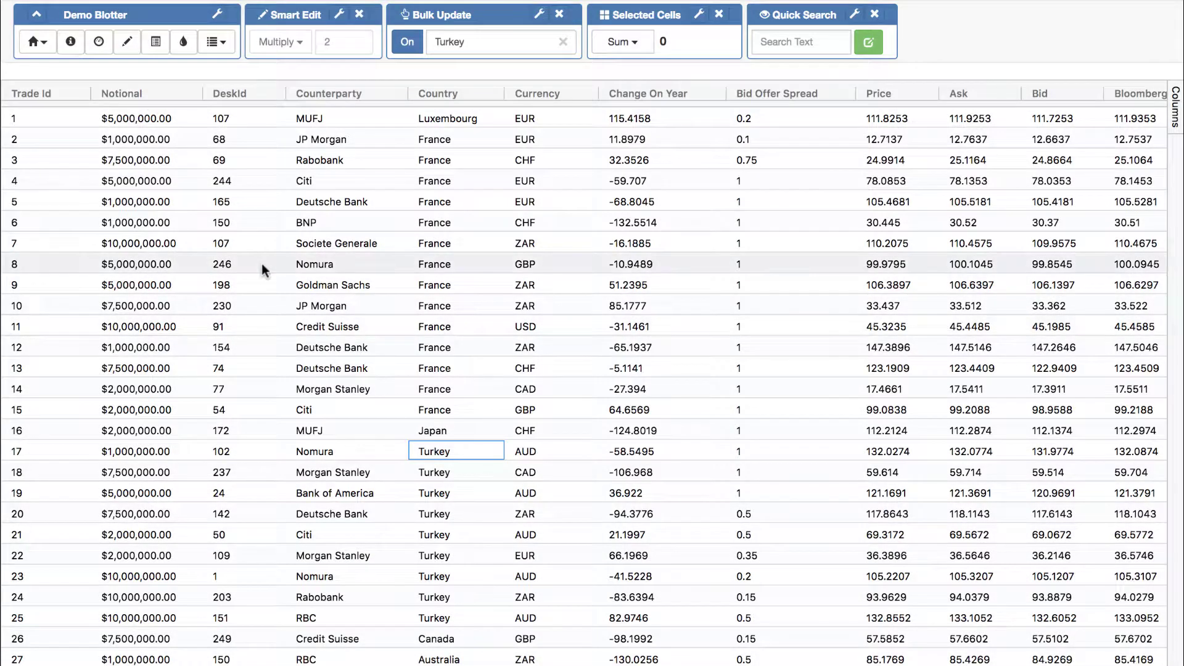
{"action": "double_click", "coordinate": [139, 222]}
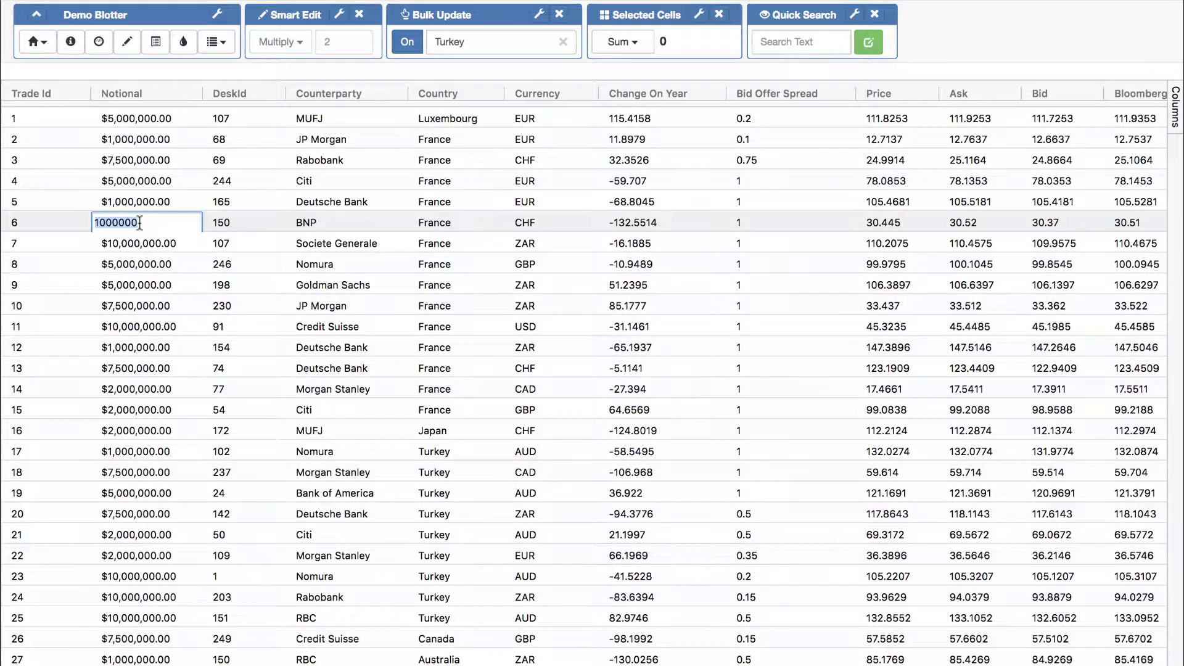
{"action": "type", "text": "16"}
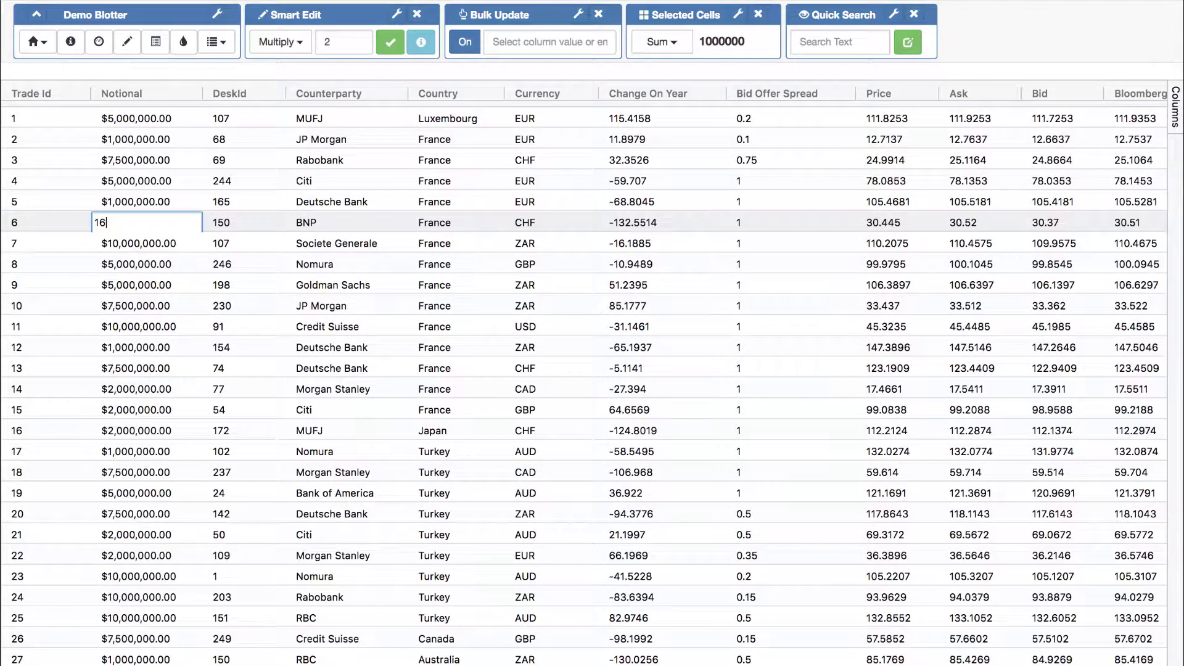
{"action": "type", "text": "000000"}
{"action": "key", "text": "Return"}
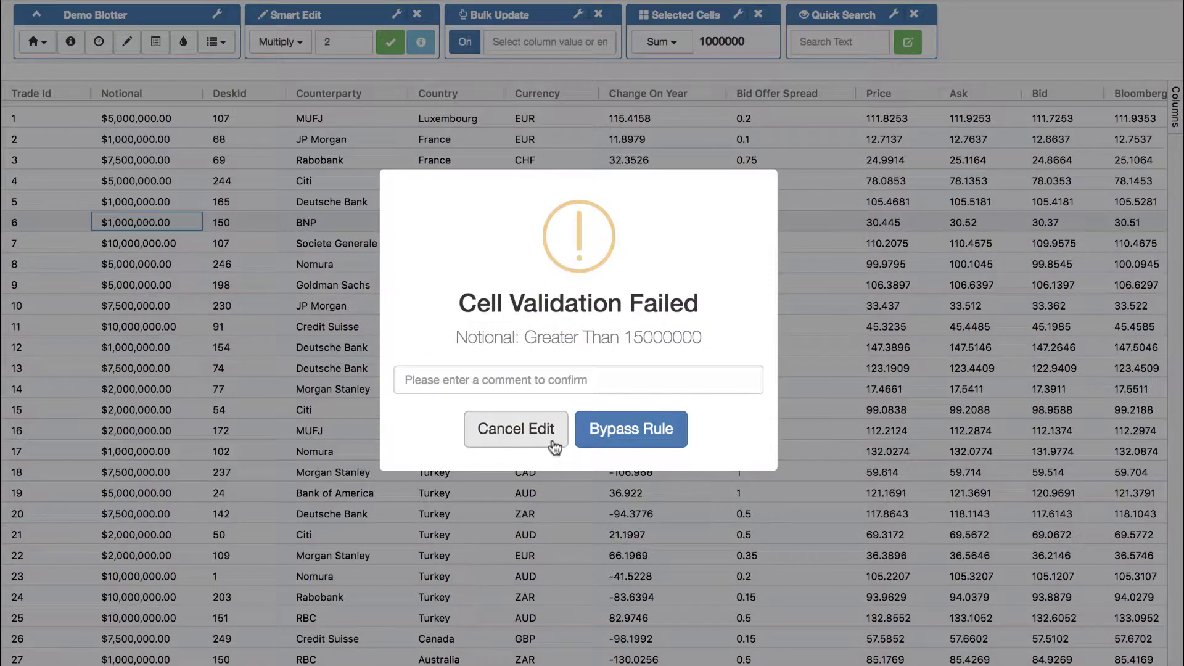
{"action": "left_click", "coordinate": [545, 446]}
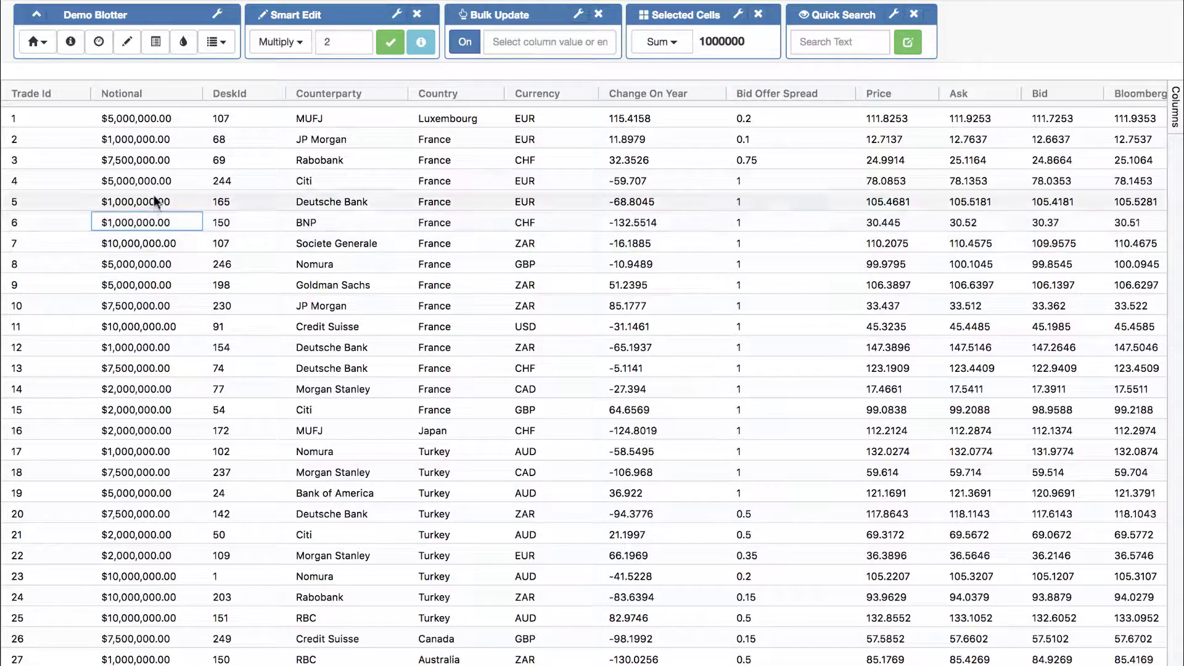
Select the Notional cells of trades 2 to 16, preview the Smart Edit multiplication by 2, and inspect the flagged values.
{"action": "left_click", "coordinate": [147, 138]}
{"action": "left_click_drag", "start_coordinate": [147, 136], "coordinate": [150, 431]}
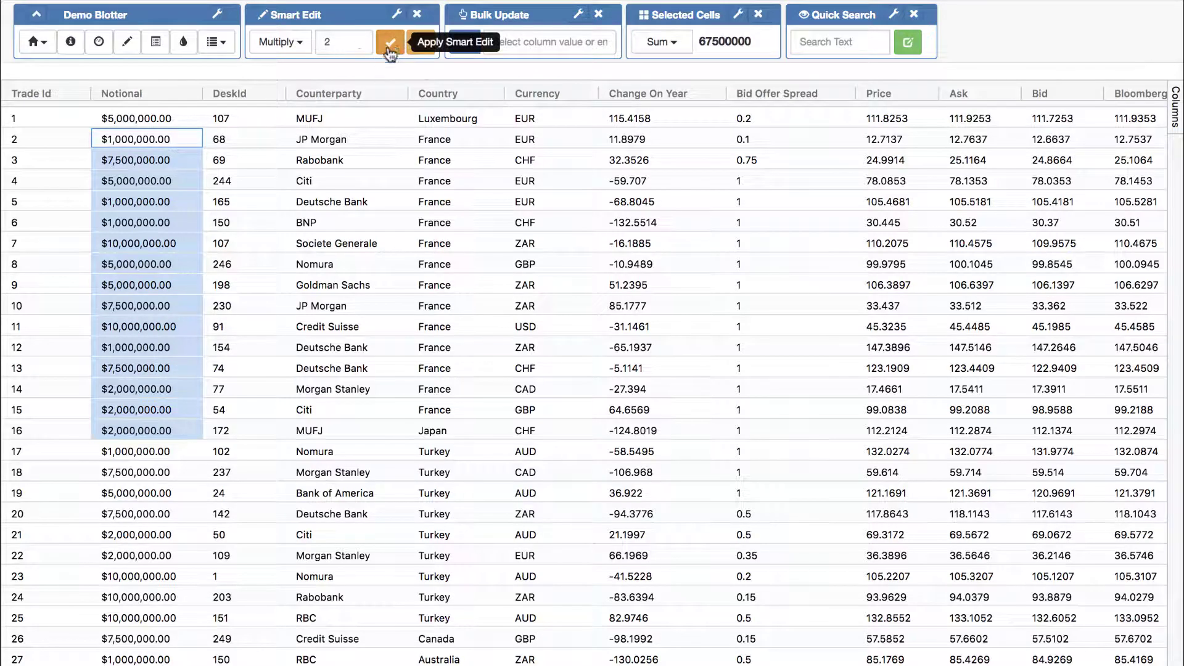
{"action": "left_click", "coordinate": [421, 44]}
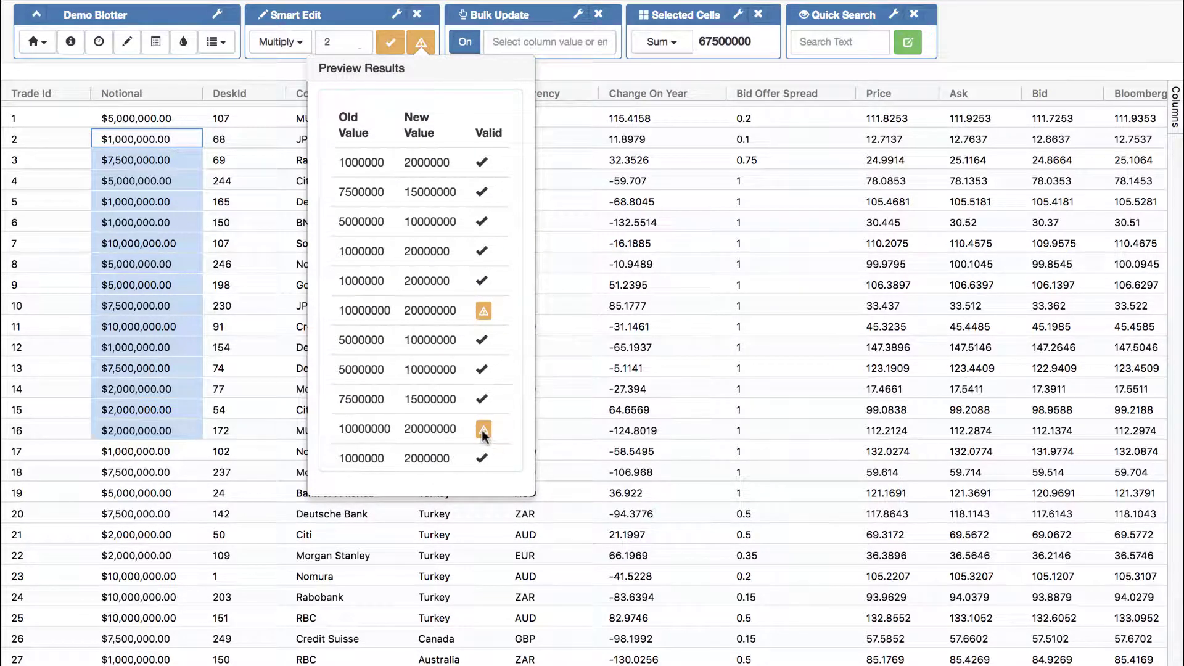
{"action": "mouse_move", "coordinate": [482, 311]}
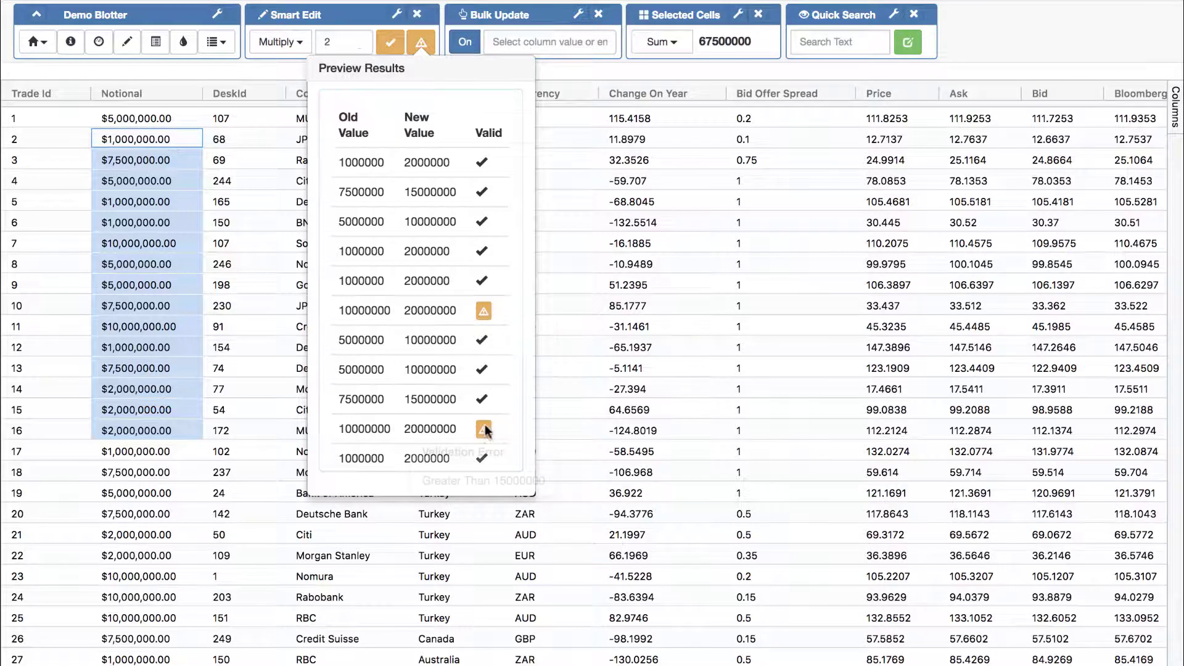
{"action": "mouse_move", "coordinate": [485, 427]}
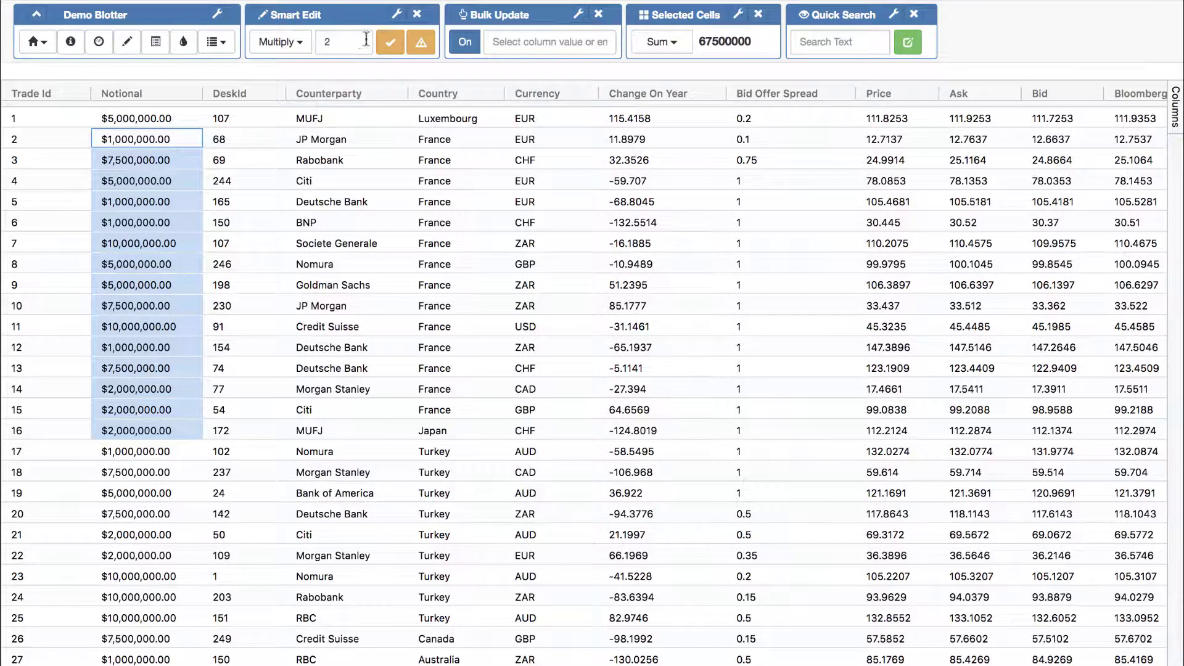
Apply the Smart Edit to the selected Notional cells, bypassing the validation rule with the comment "this is a demo so I will override".
{"action": "left_click", "coordinate": [392, 42]}
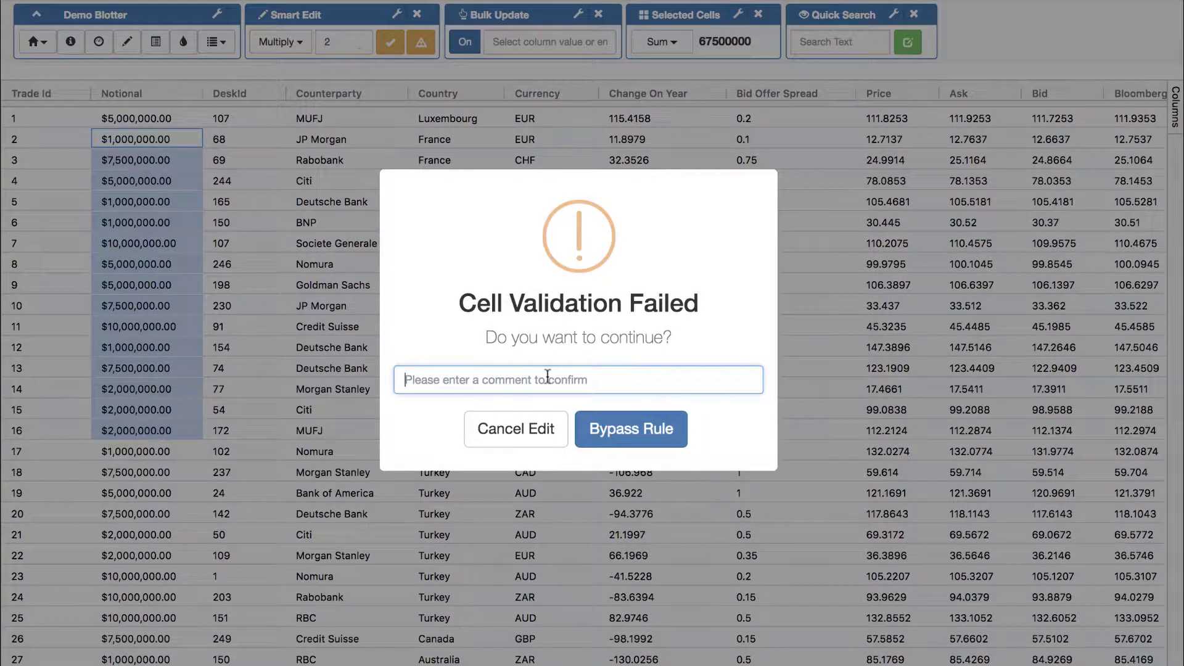
{"action": "type", "text": "this is a d"}
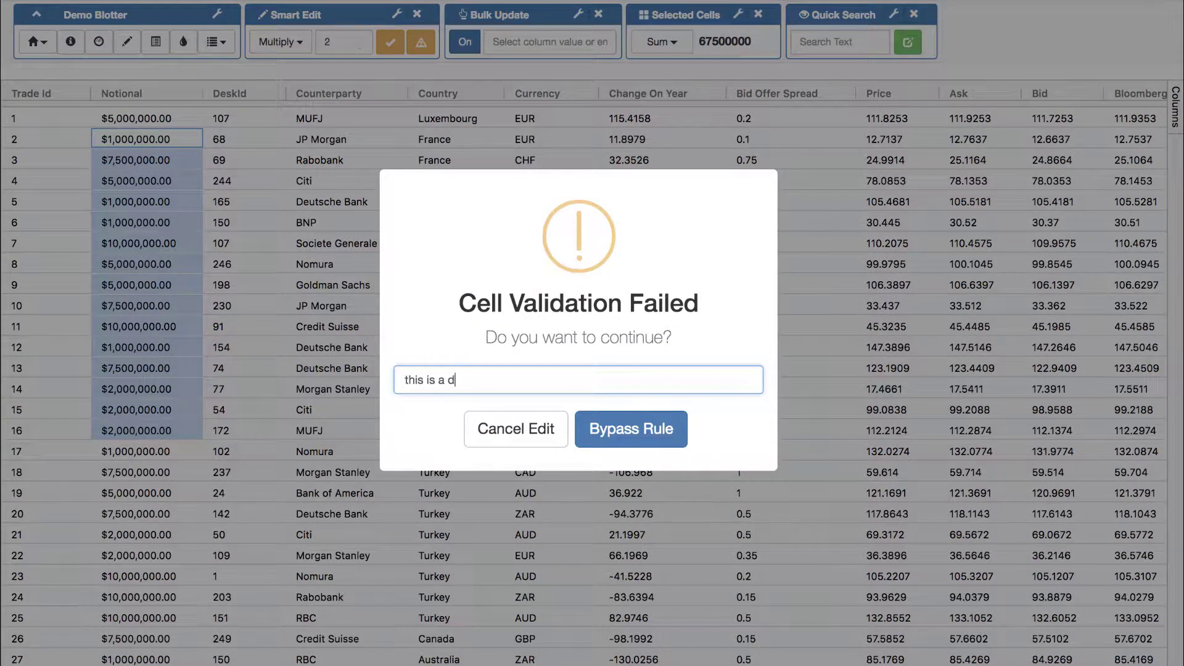
{"action": "type", "text": "emo so I will "}
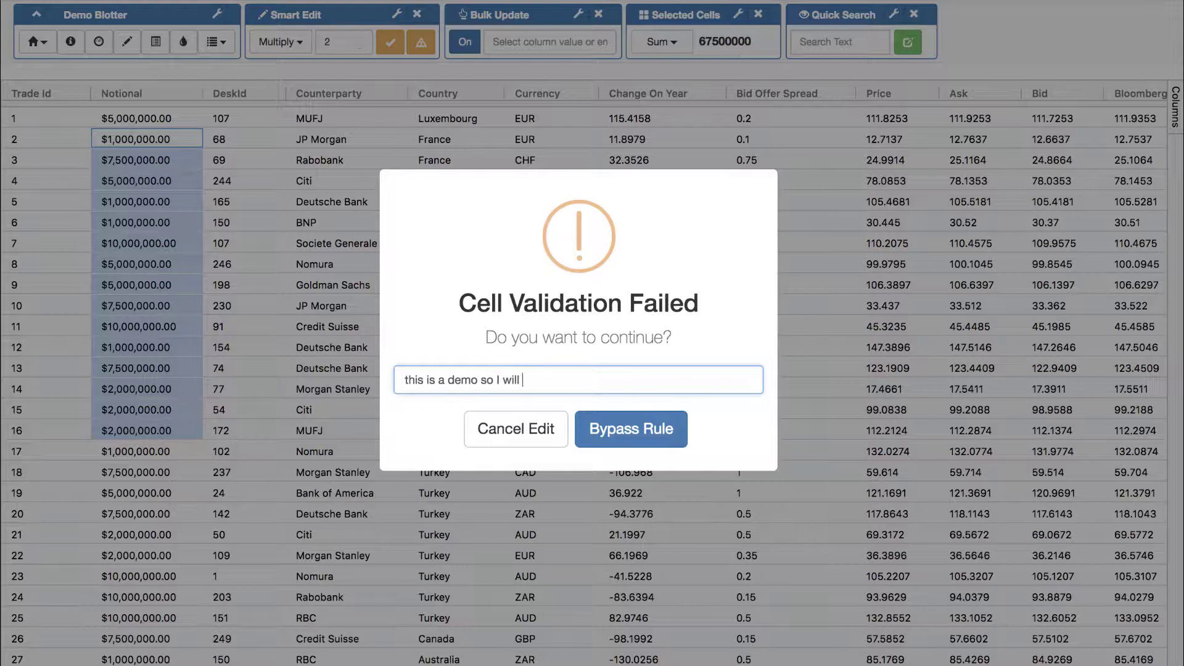
{"action": "type", "text": "override"}
{"action": "left_click", "coordinate": [633, 425]}
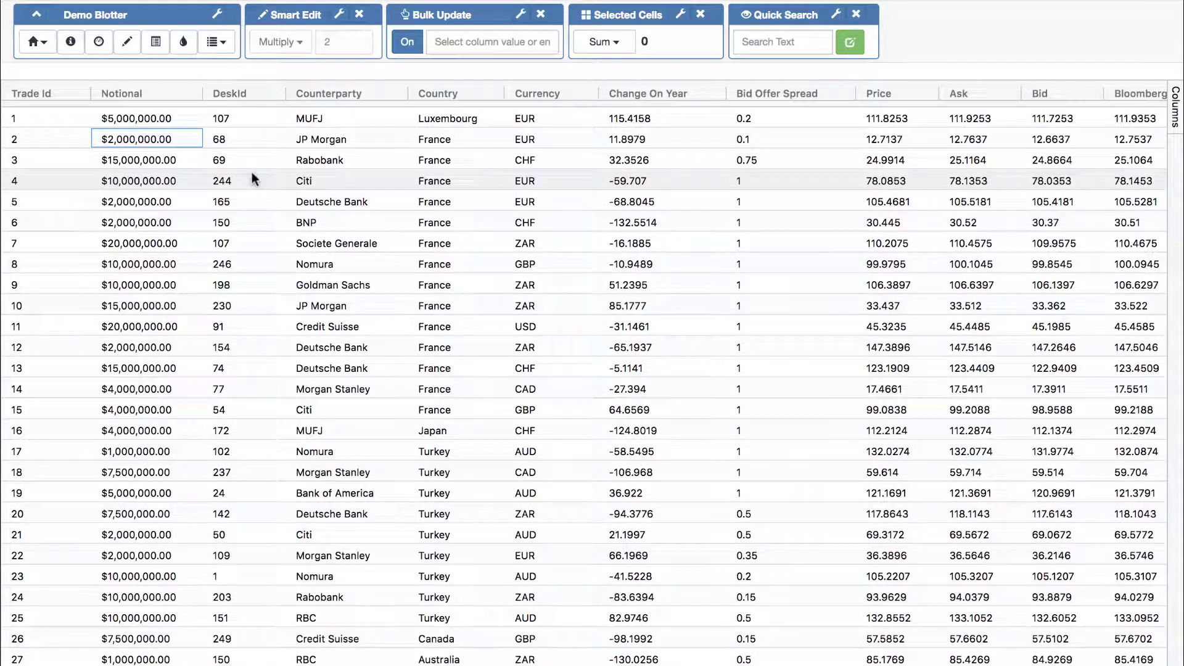
Subtract 20 from the DeskId of trades 4 to 12 with Smart Edit, previewing the results before applying.
{"action": "left_click_drag", "start_coordinate": [252, 173], "coordinate": [227, 353]}
{"action": "left_click", "coordinate": [293, 54]}
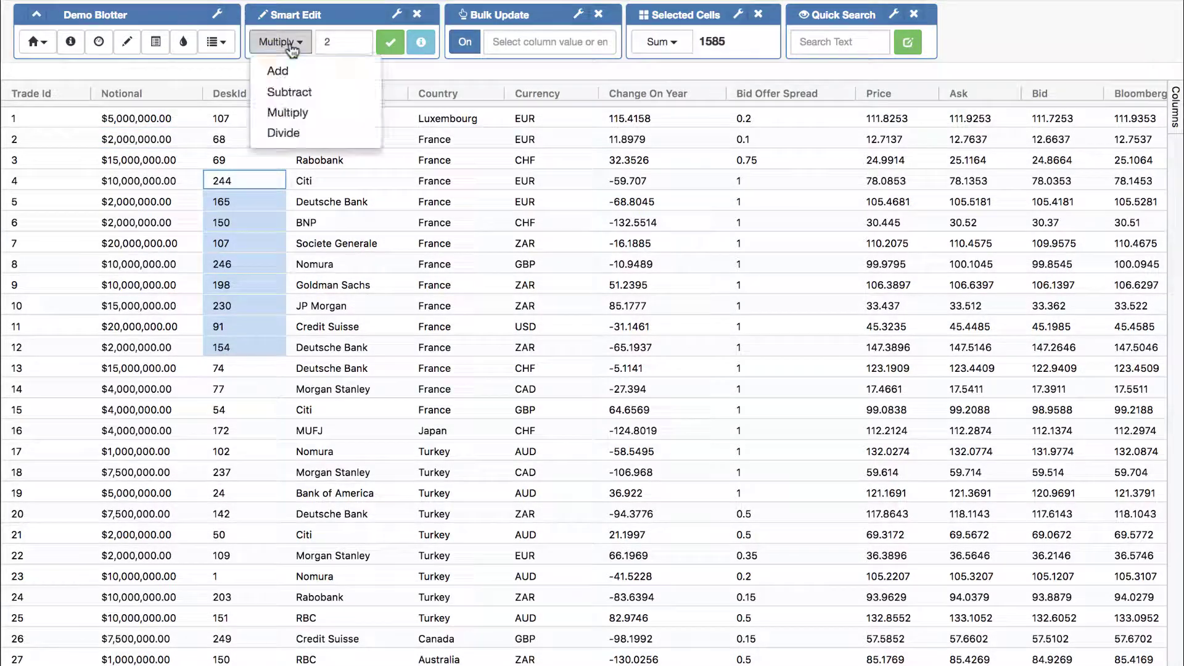
{"action": "left_click", "coordinate": [289, 88]}
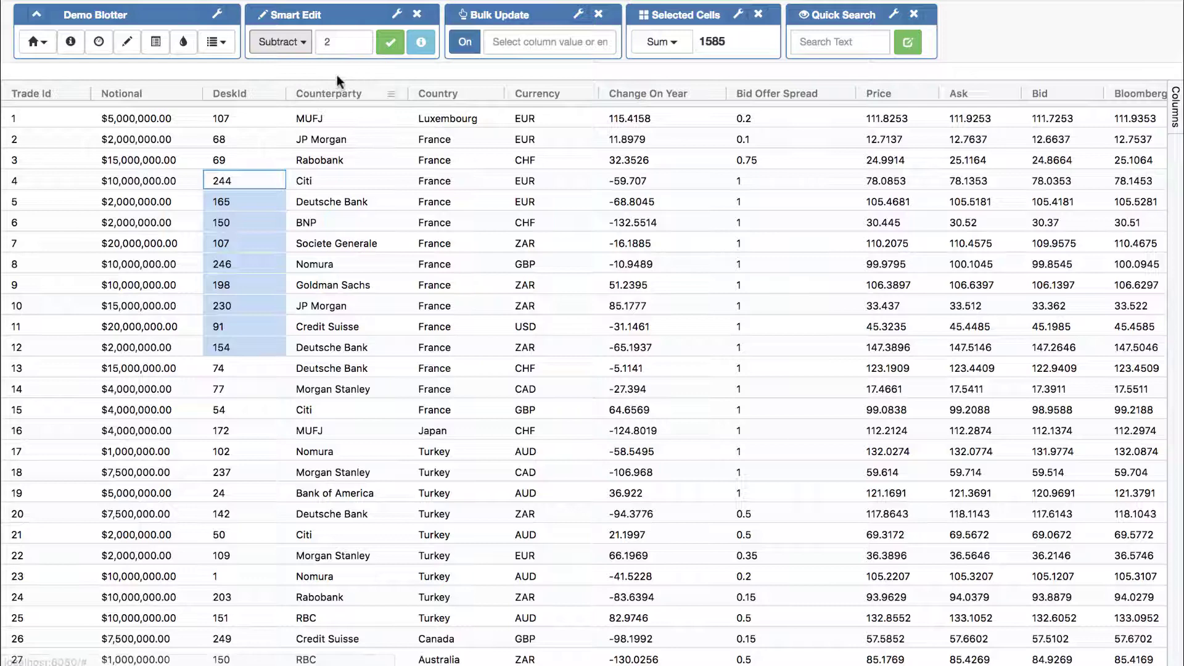
{"action": "left_click", "coordinate": [346, 42]}
{"action": "type", "text": "0"}
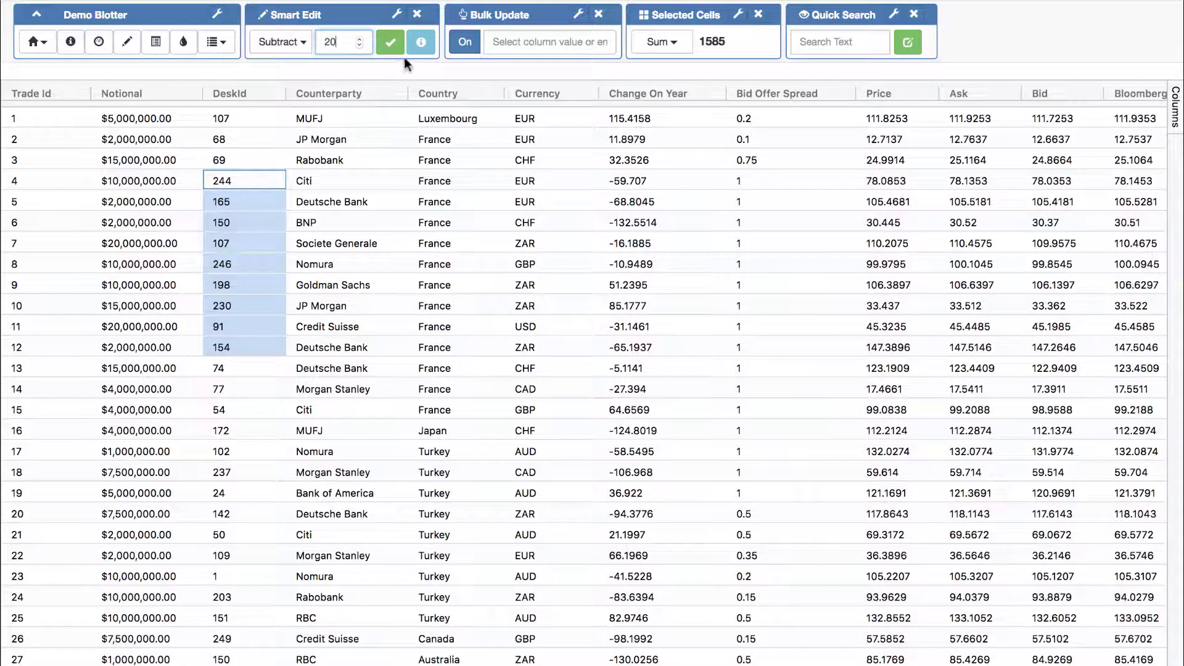
{"action": "left_click", "coordinate": [422, 49]}
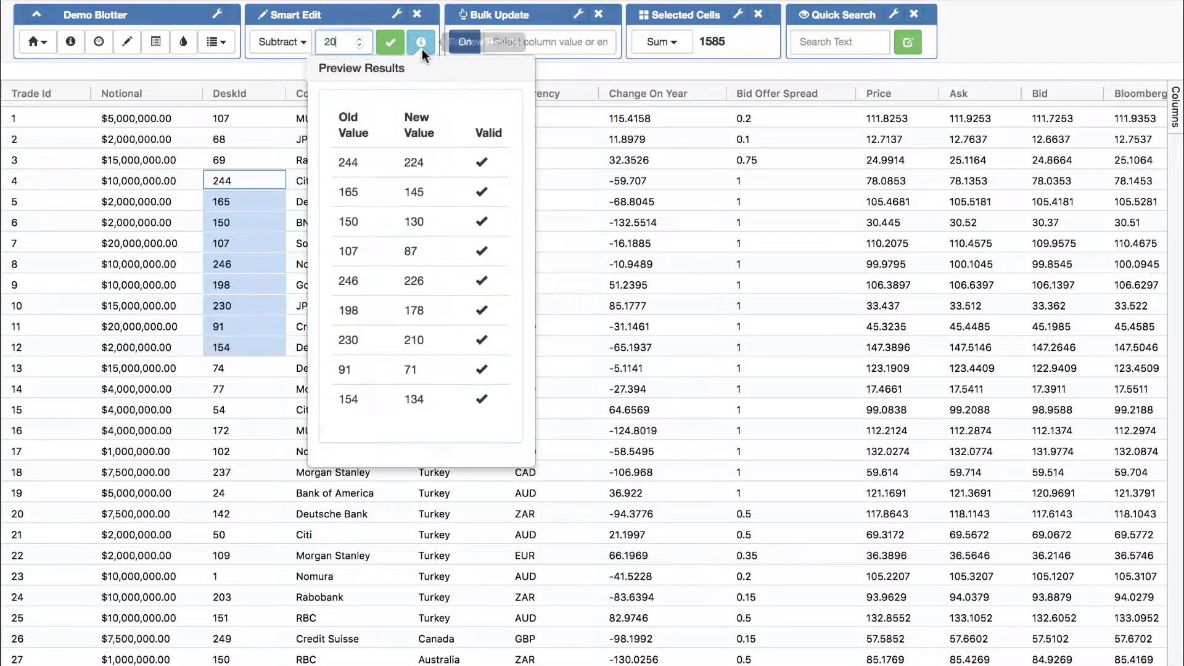
{"action": "left_click", "coordinate": [391, 43]}
{"action": "left_click", "coordinate": [250, 411]}
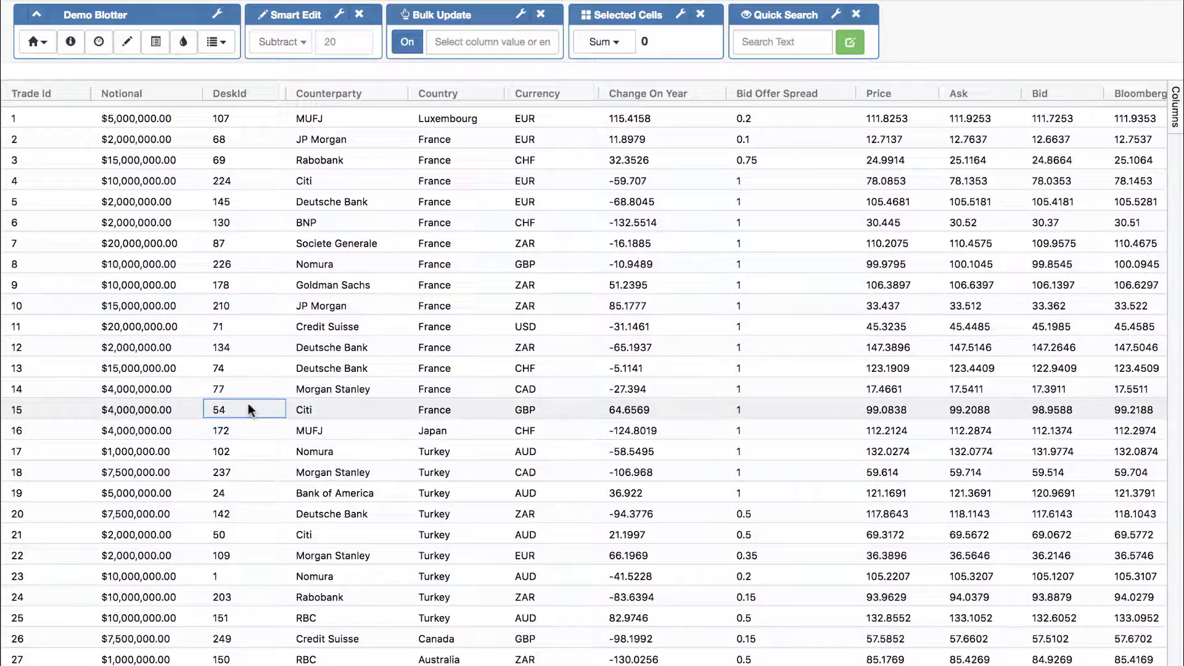